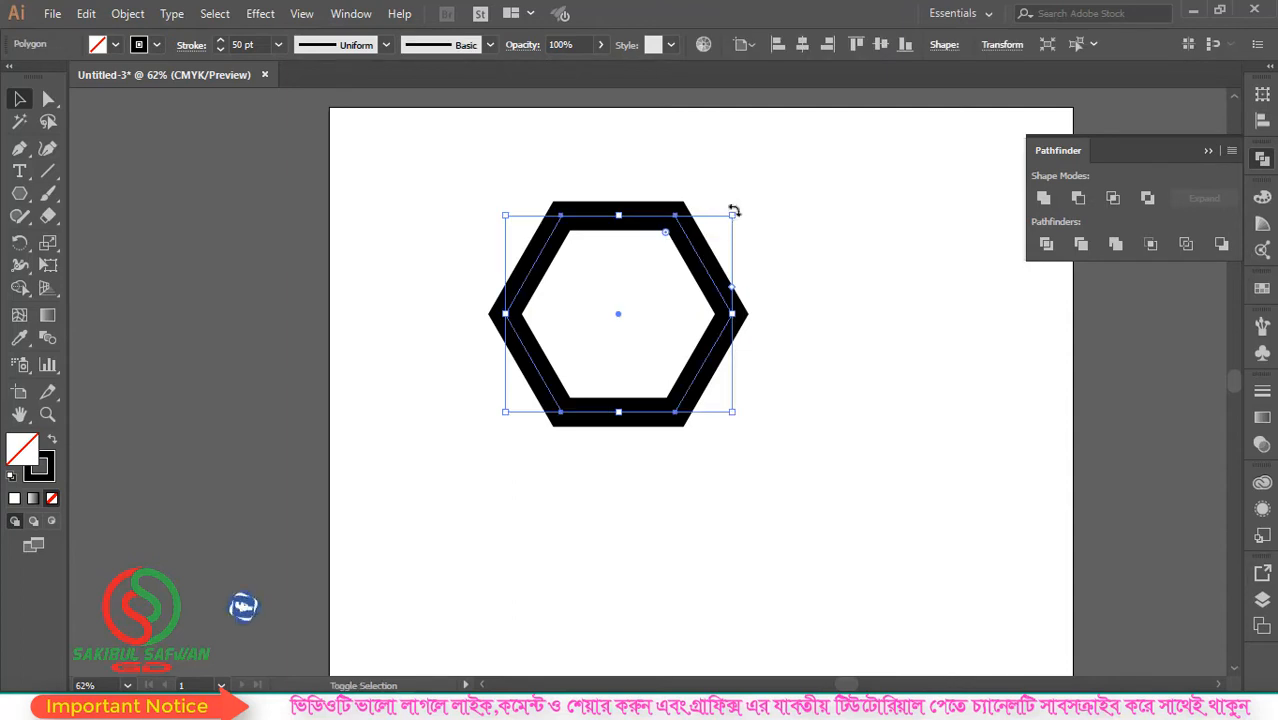
# - Scale the hexagon down slightly about its centre and rotate it so that one corner points straight up
pyautogui.moveTo(735, 213)
pyautogui.mouseDown()
pyautogui.moveTo(733, 200)
pyautogui.moveTo(727, 219)
pyautogui.mouseUp()
pyautogui.click(764, 209)
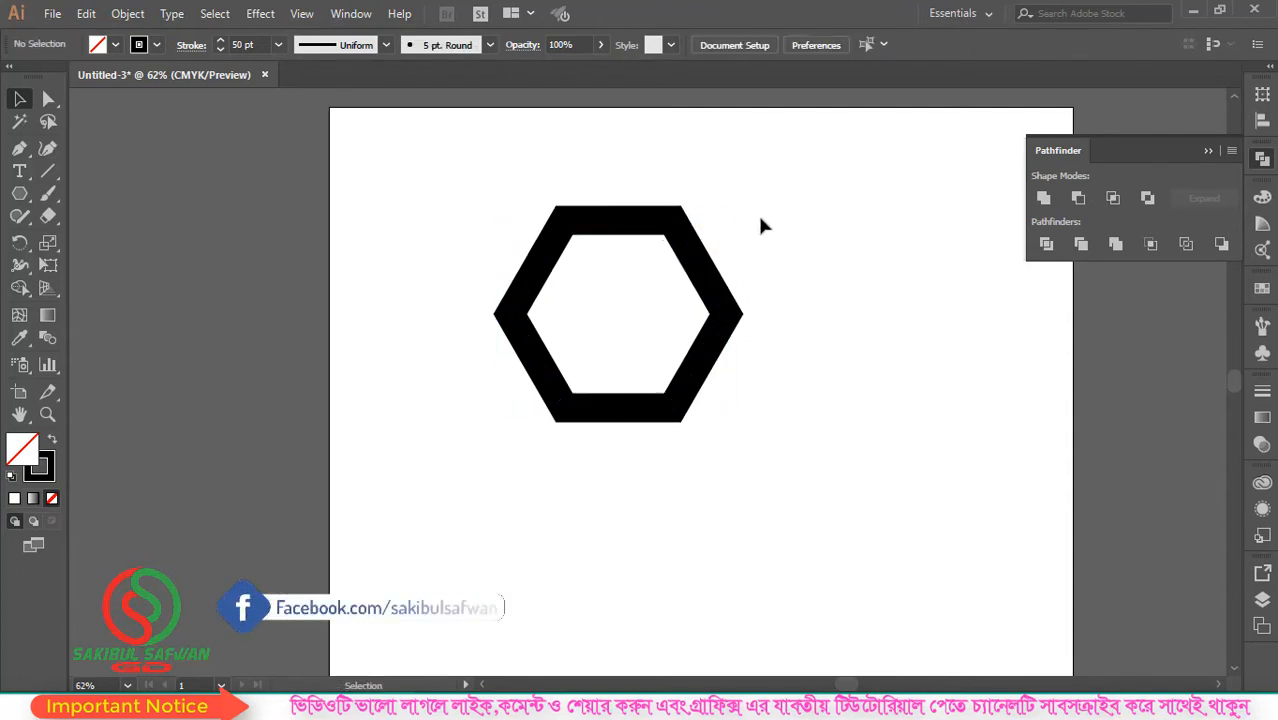
pyautogui.click(696, 250)
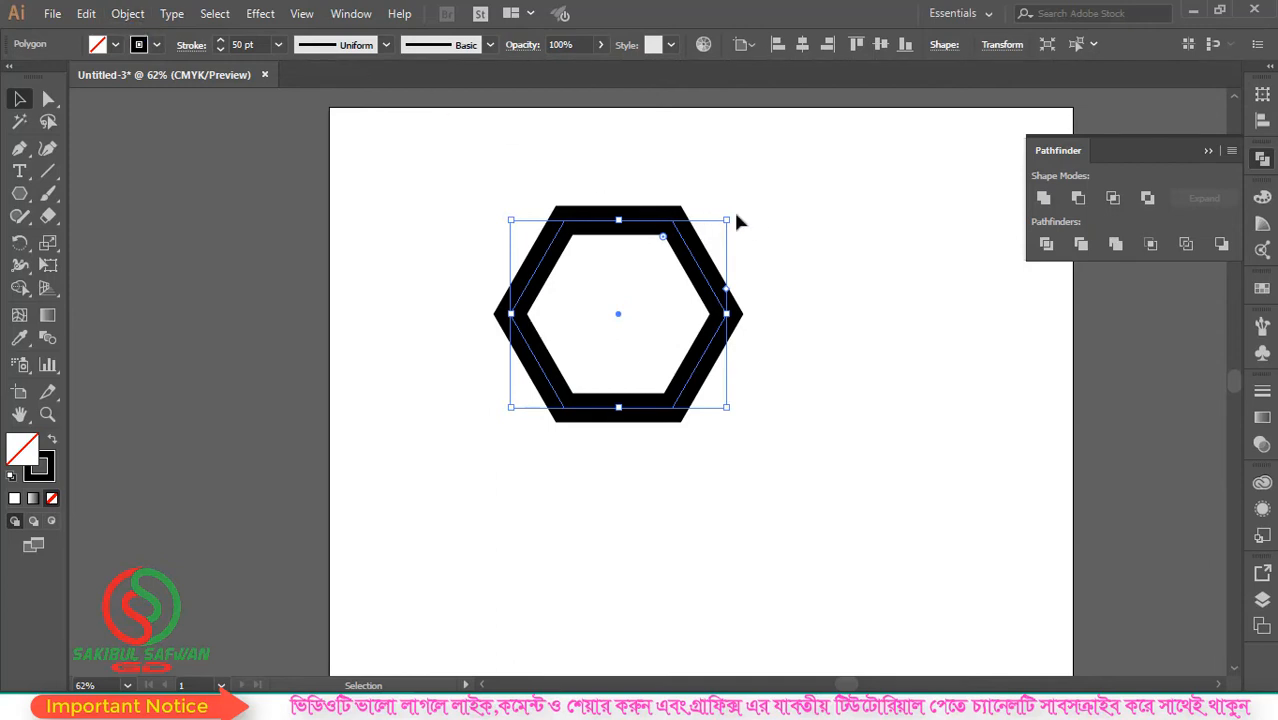
pyautogui.moveTo(737, 221); pyautogui.dragTo(751, 416)
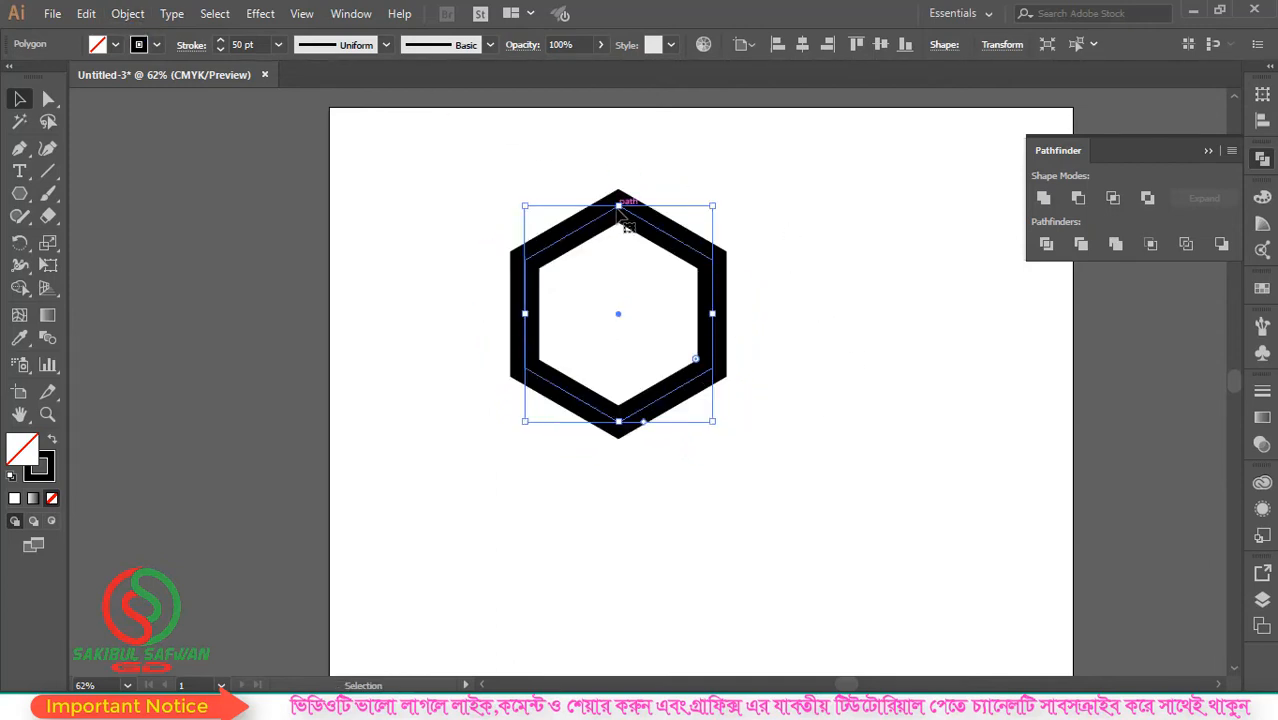
# - Reduce the hexagon's height slightly and expand its stroke into a filled shape
pyautogui.moveTo(618, 206)
pyautogui.mouseDown()
pyautogui.moveTo(619, 242)
pyautogui.moveTo(619, 216)
pyautogui.mouseUp()
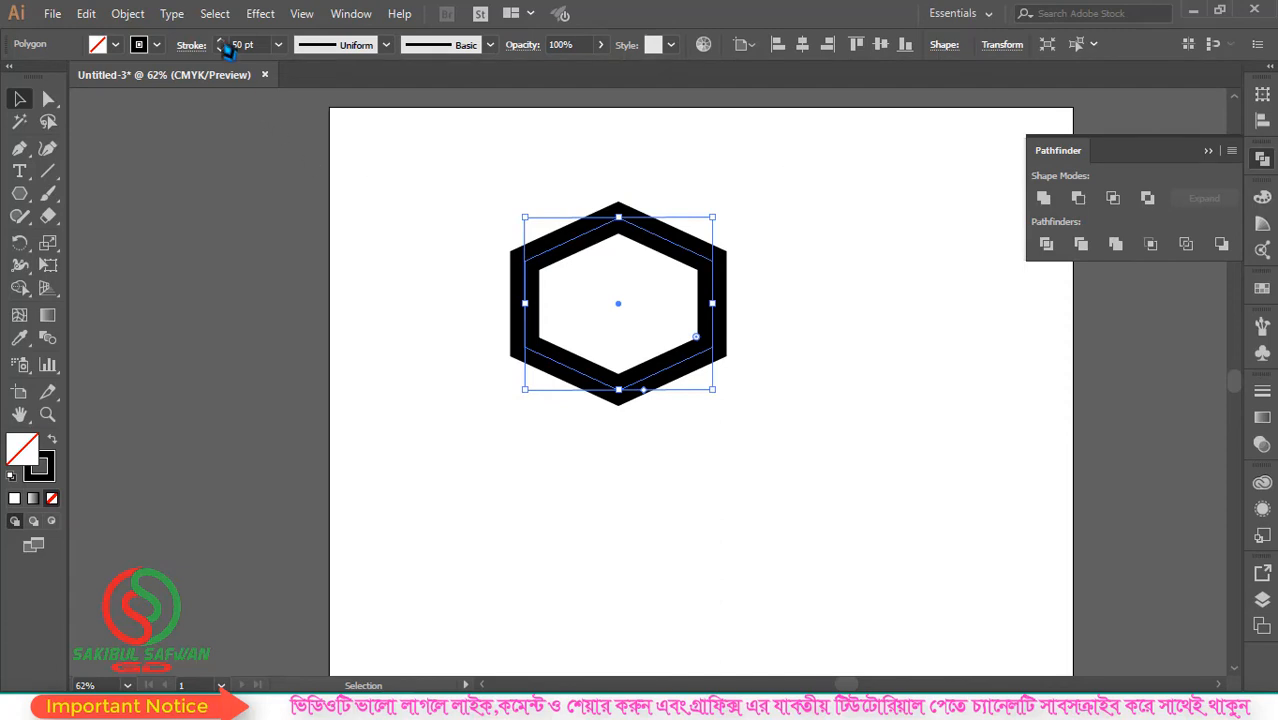
pyautogui.click(140, 14)
pyautogui.click(230, 198)
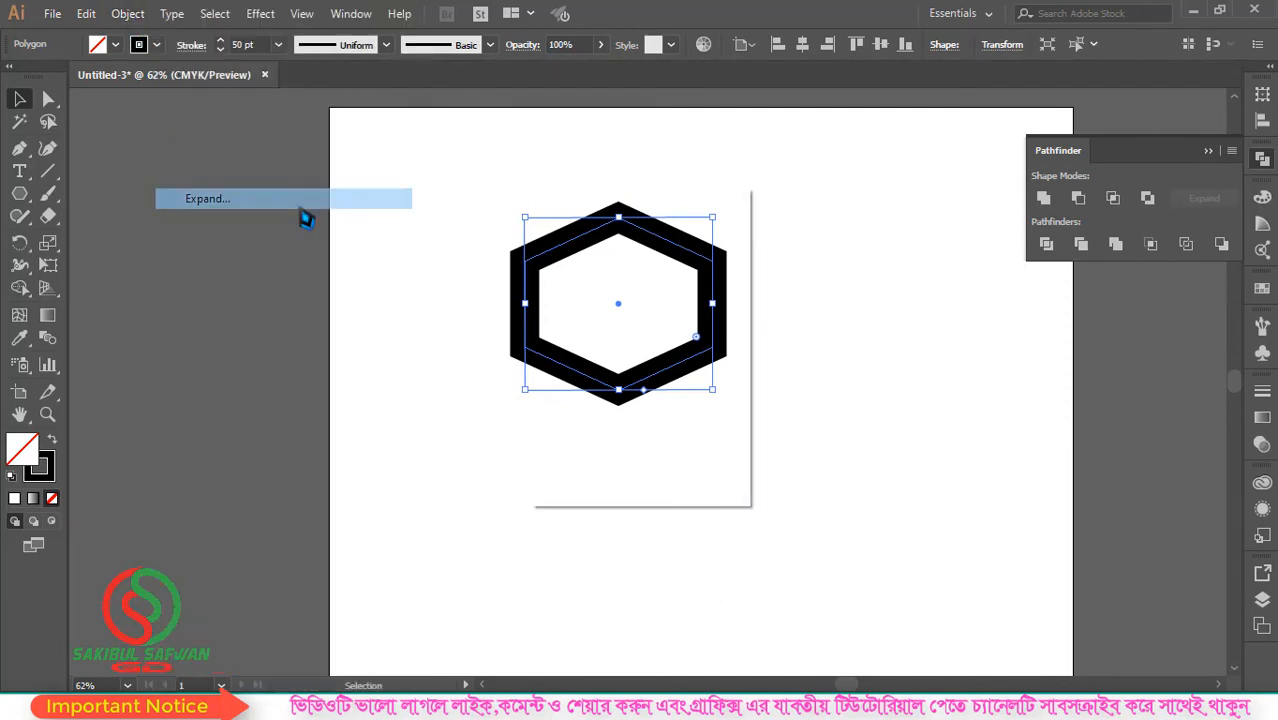
pyautogui.click(600, 462)
pyautogui.click(811, 252)
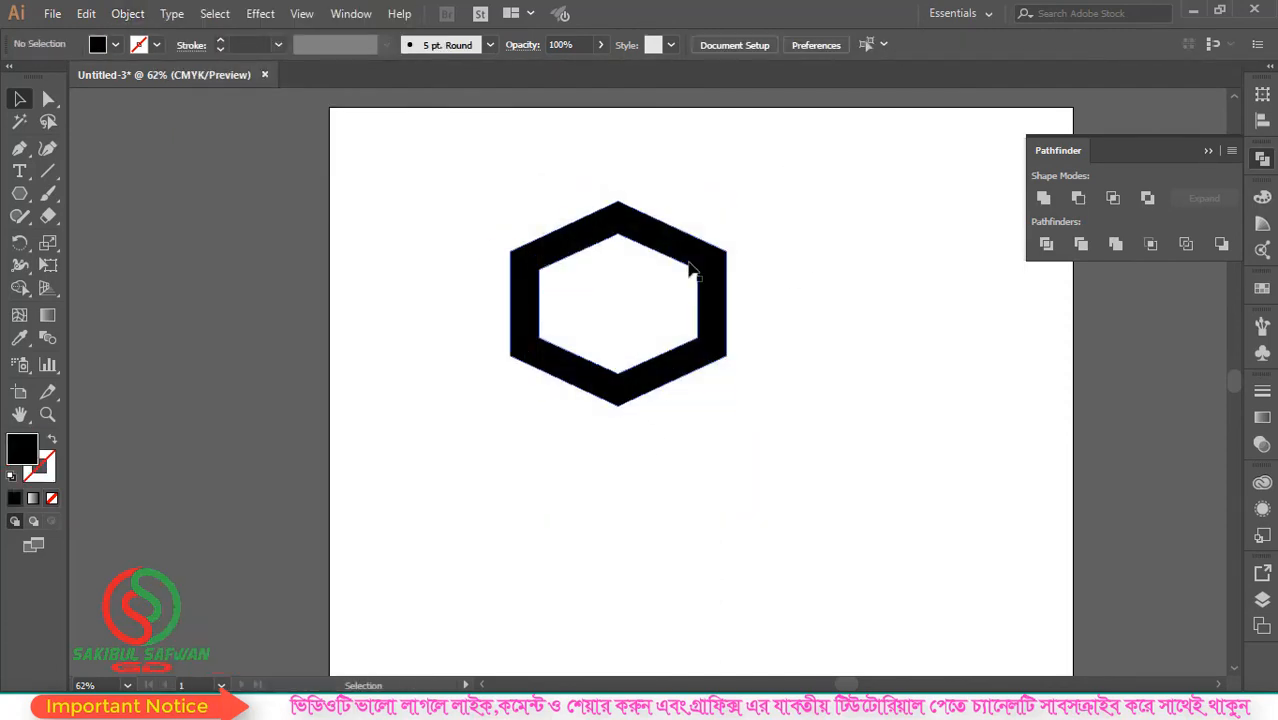
# - Duplicate the hexagon ring straight down so that the copy overlaps the lower part of the original
pyautogui.click(688, 260)
pyautogui.moveTo(680, 249); pyautogui.dragTo(706, 342)
pyautogui.click(867, 251)
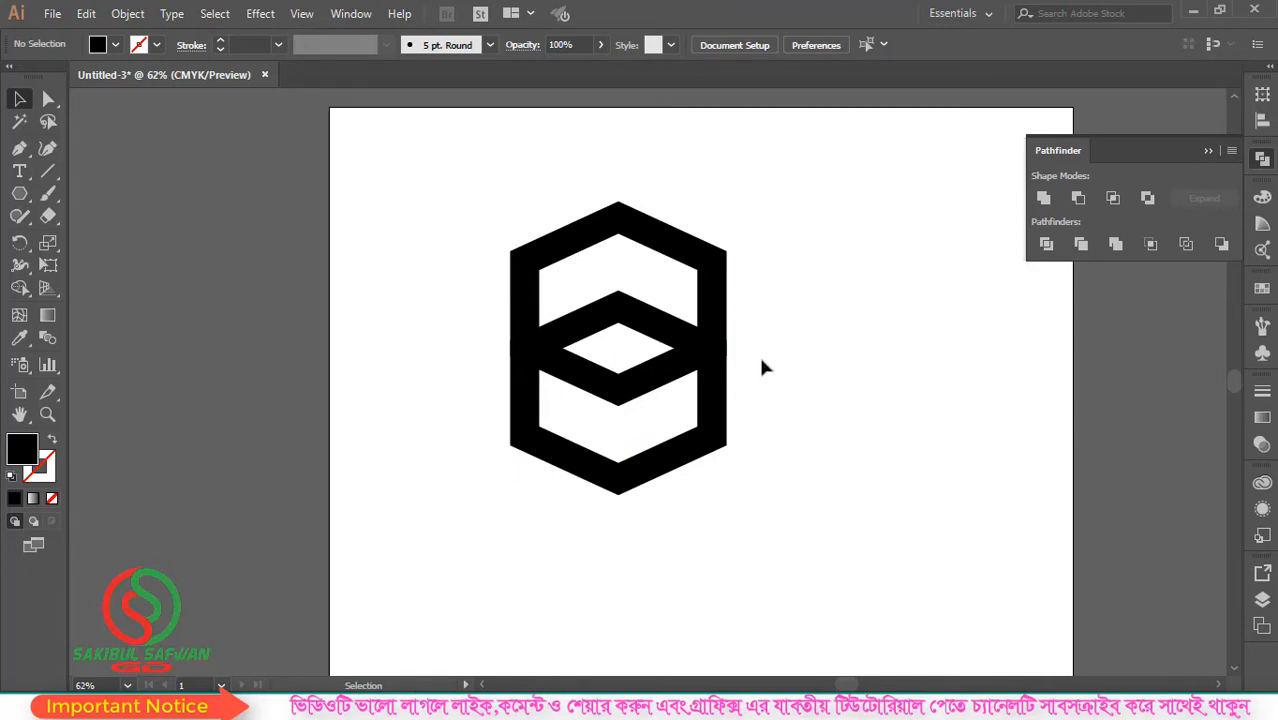
# - Nudge the lower hexagon ring up slightly to increase its overlap with the upper one
pyautogui.scroll(2, 733, 372)
pyautogui.click(617, 315)
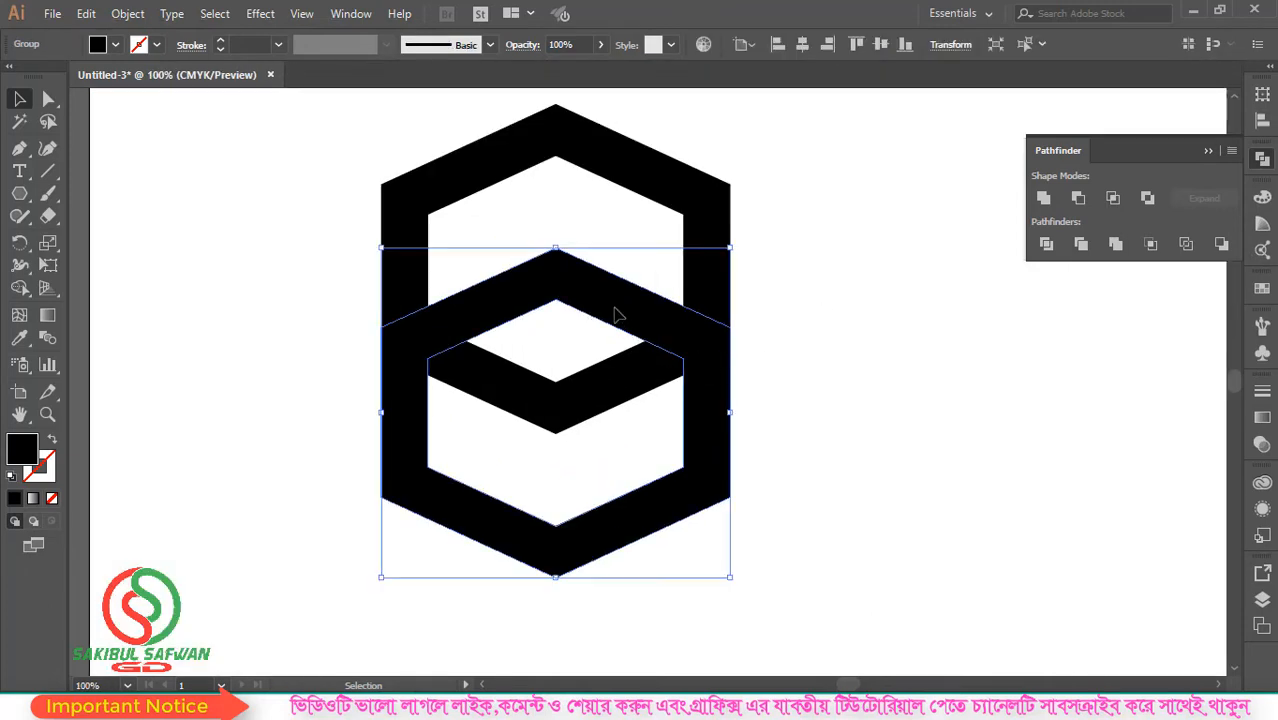
pyautogui.press('Up')
pyautogui.press('Up')
pyautogui.press('Up')
pyautogui.press('Up')
pyautogui.press('Up')
pyautogui.click(746, 302)
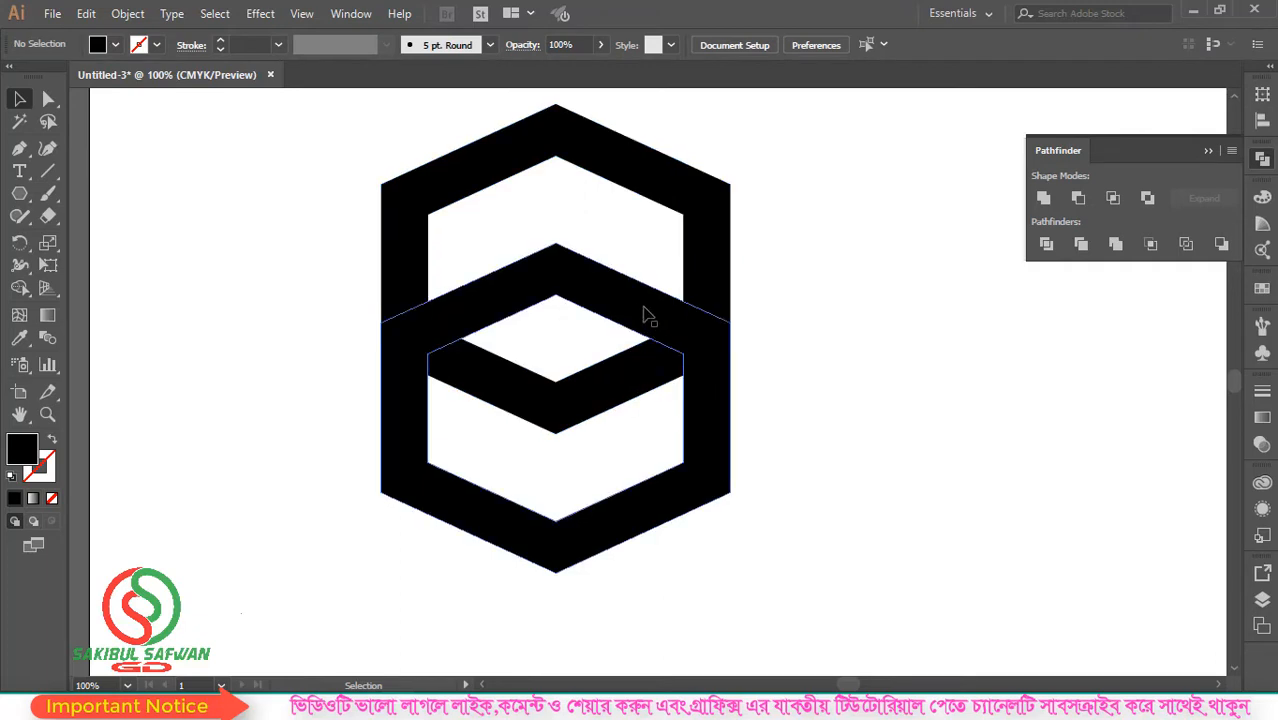
# - Draw a diagonal line across the upper ring's upper-right corner, from inner to outer corner, extending slightly past both
pyautogui.moveTo(47, 171); pyautogui.dragTo(108, 176)
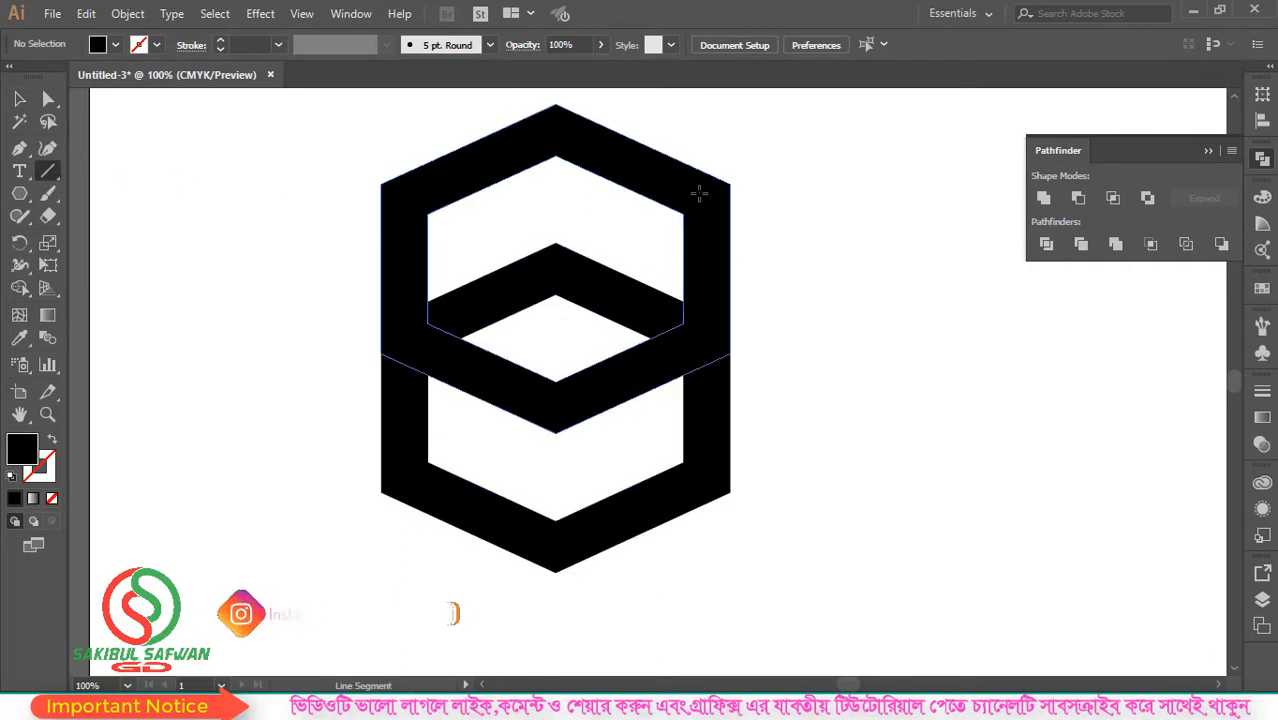
pyautogui.scroll(4, 690, 205)
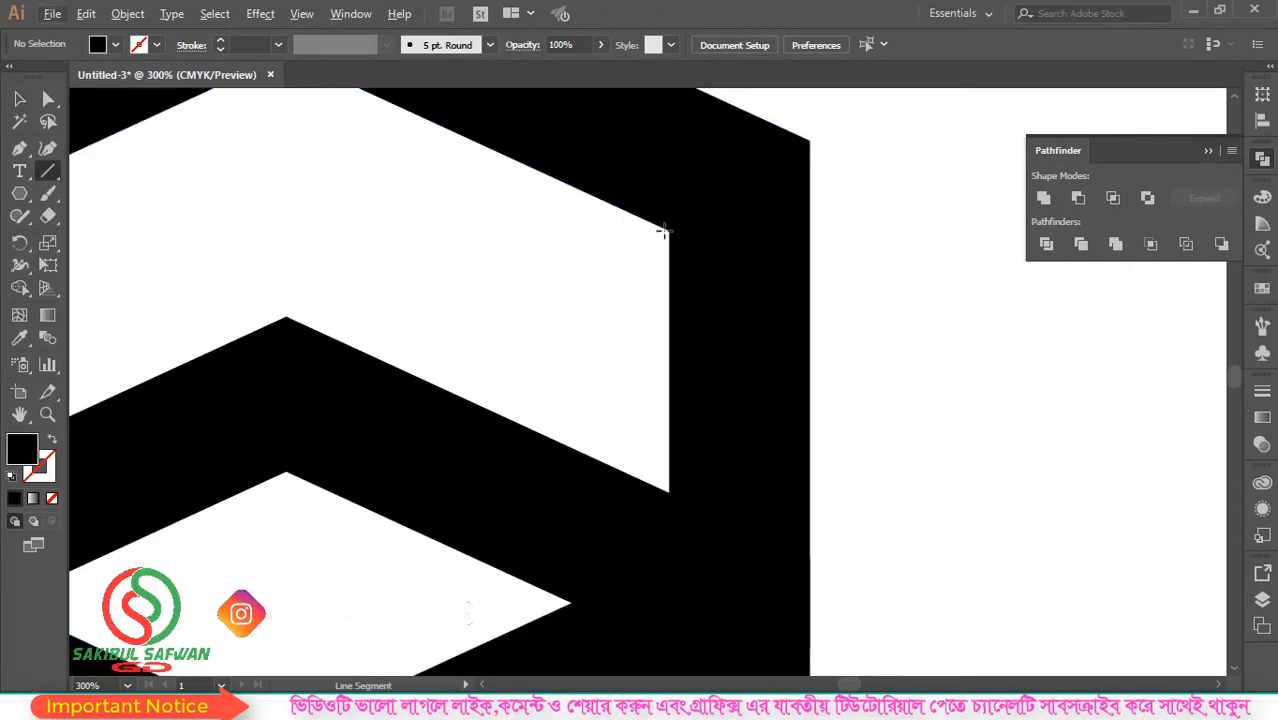
pyautogui.moveTo(668, 229); pyautogui.dragTo(844, 118)
pyautogui.press('v')
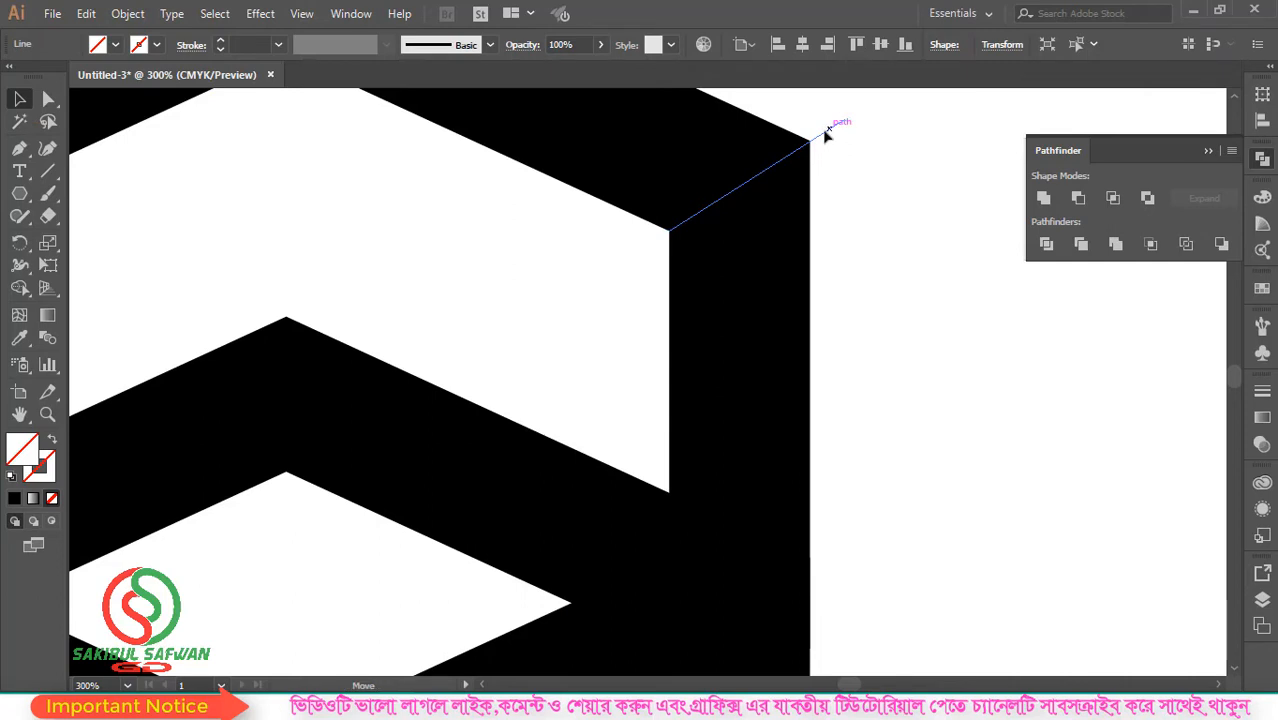
pyautogui.moveTo(826, 135); pyautogui.dragTo(815, 144)
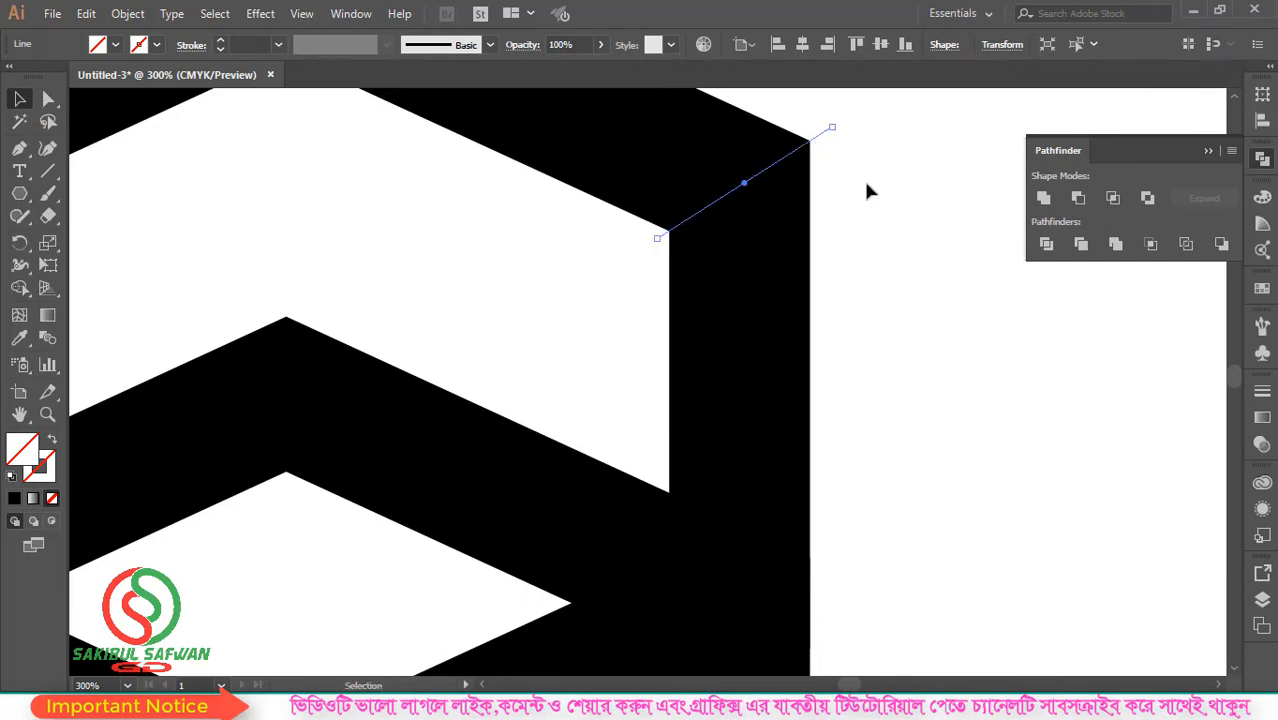
# - Copy the diagonal cutting line onto the lower-left corner of the lower hexagon ring
pyautogui.scroll(-1, 885, 192)
pyautogui.scroll(-1, 868, 211)
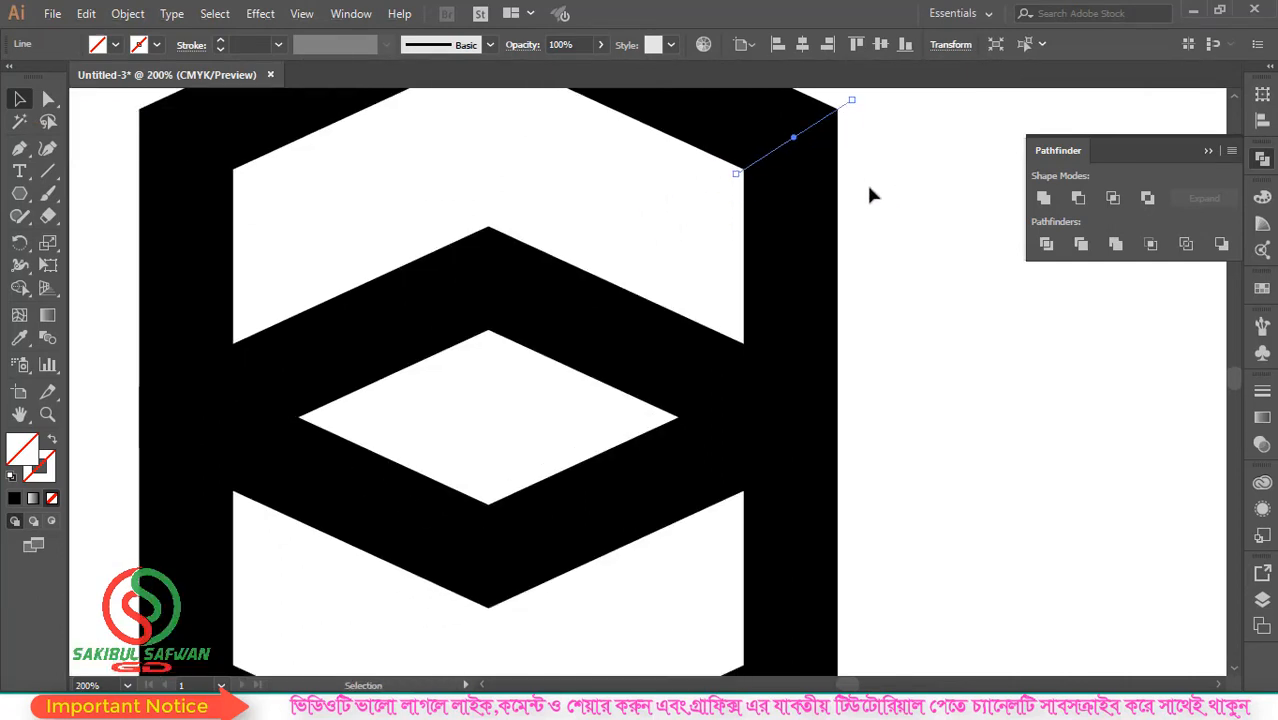
pyautogui.scroll(-1, 868, 192)
pyautogui.scroll(1, 868, 190)
pyautogui.scroll(-1, 869, 190)
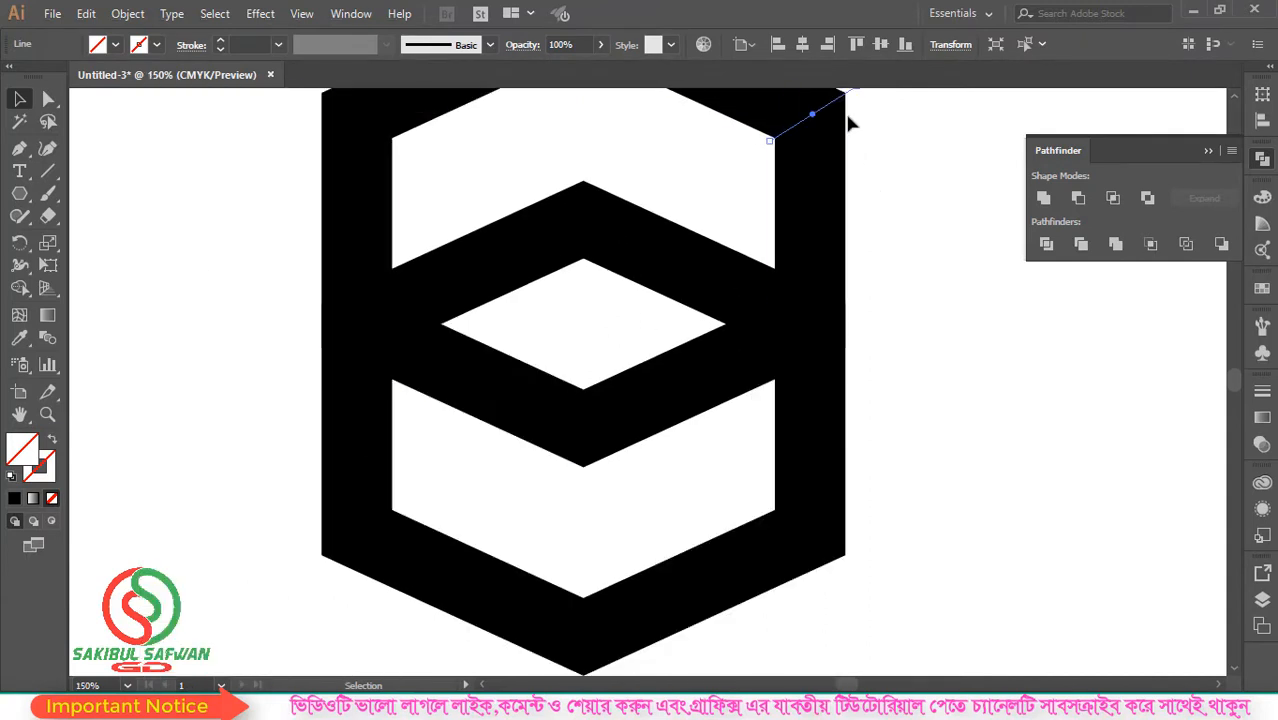
pyautogui.moveTo(842, 100); pyautogui.dragTo(367, 507)
pyautogui.scroll(-2, 367, 507)
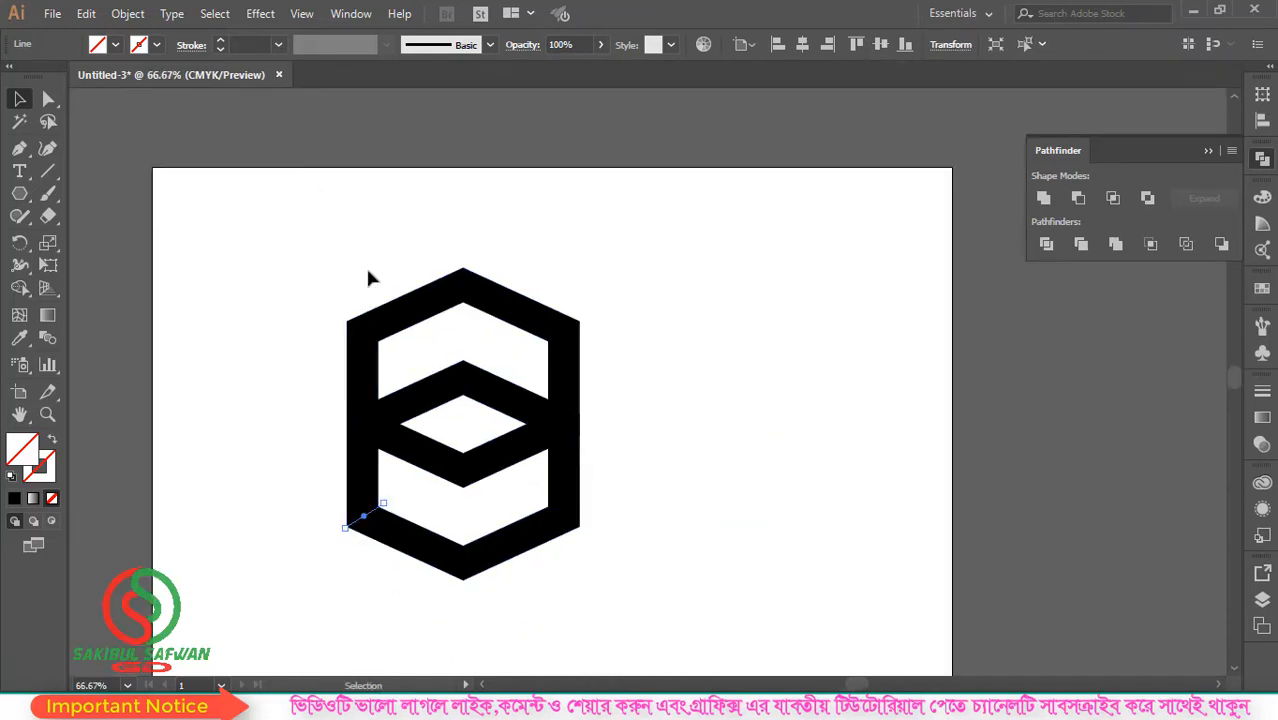
# - Remove the upper ring's right side and the lower ring's left side with the Shape Builder to form an S
pyautogui.moveTo(211, 251); pyautogui.dragTo(805, 596)
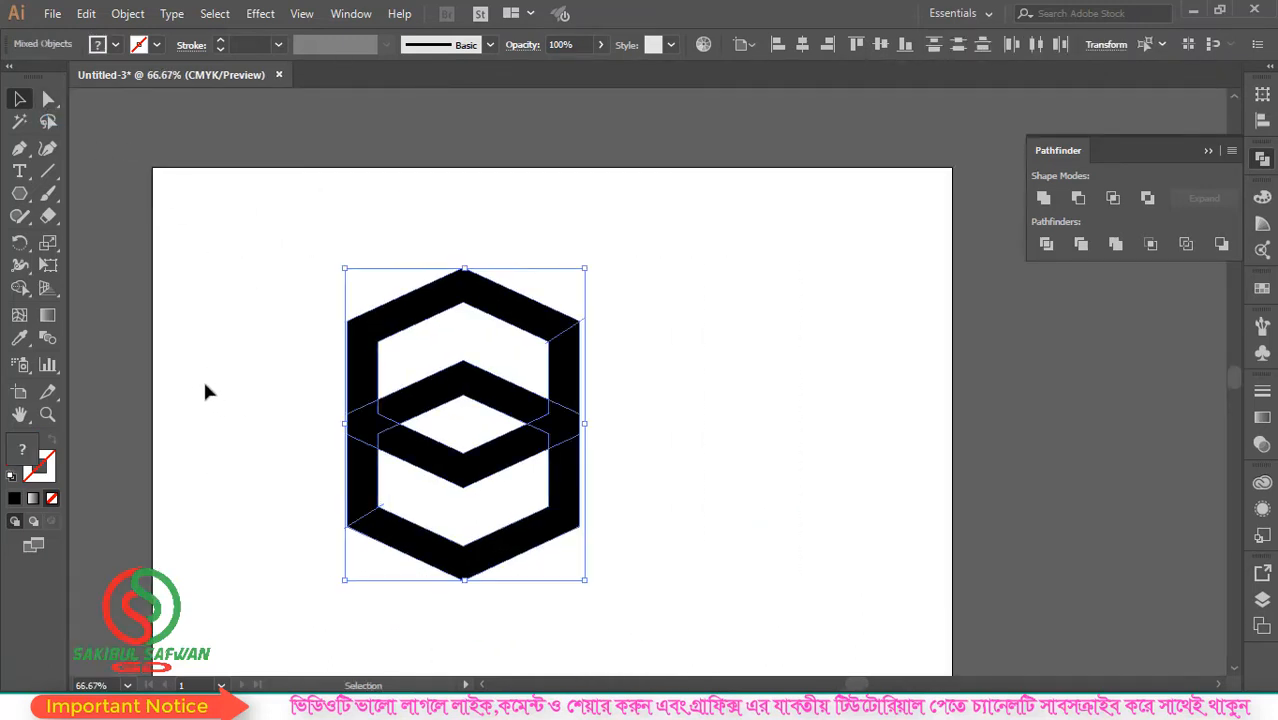
pyautogui.moveTo(19, 288); pyautogui.dragTo(150, 287)
pyautogui.scroll(2, 540, 350)
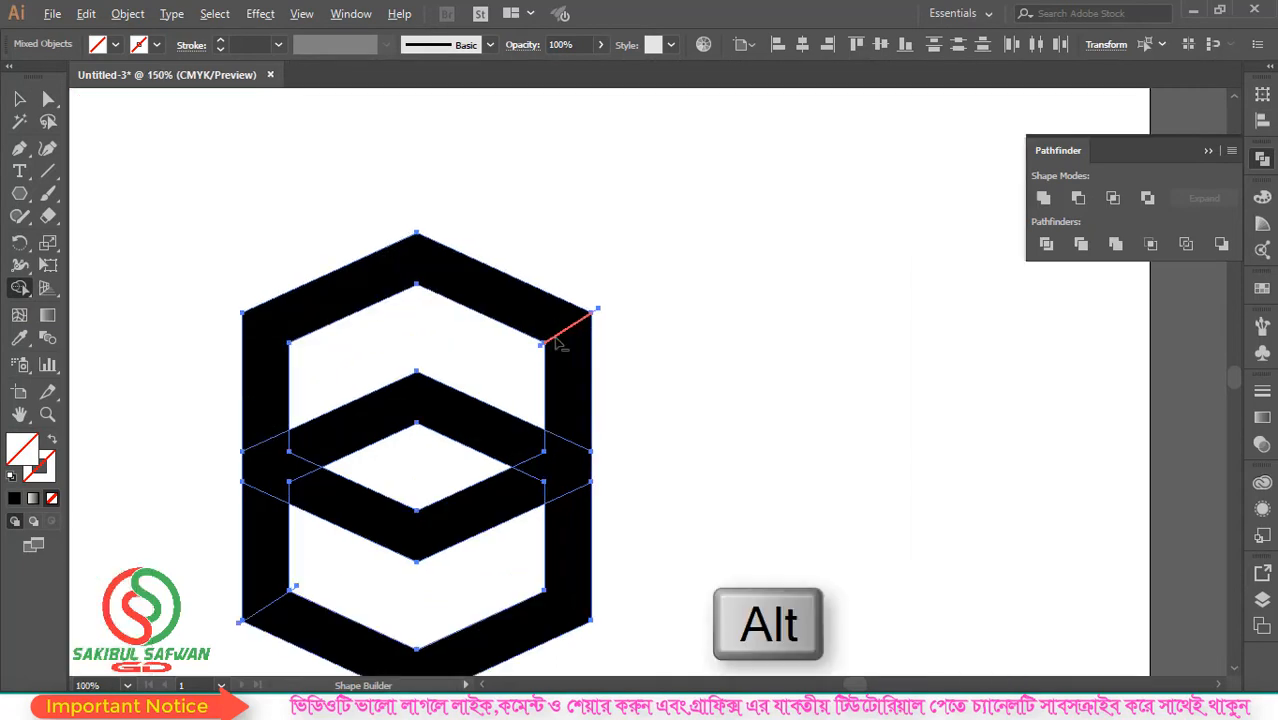
pyautogui.moveTo(517, 385)
pyautogui.mouseDown()
pyautogui.moveTo(707, 457)
pyautogui.moveTo(705, 442)
pyautogui.mouseUp()
pyautogui.scroll(-2, 705, 442)
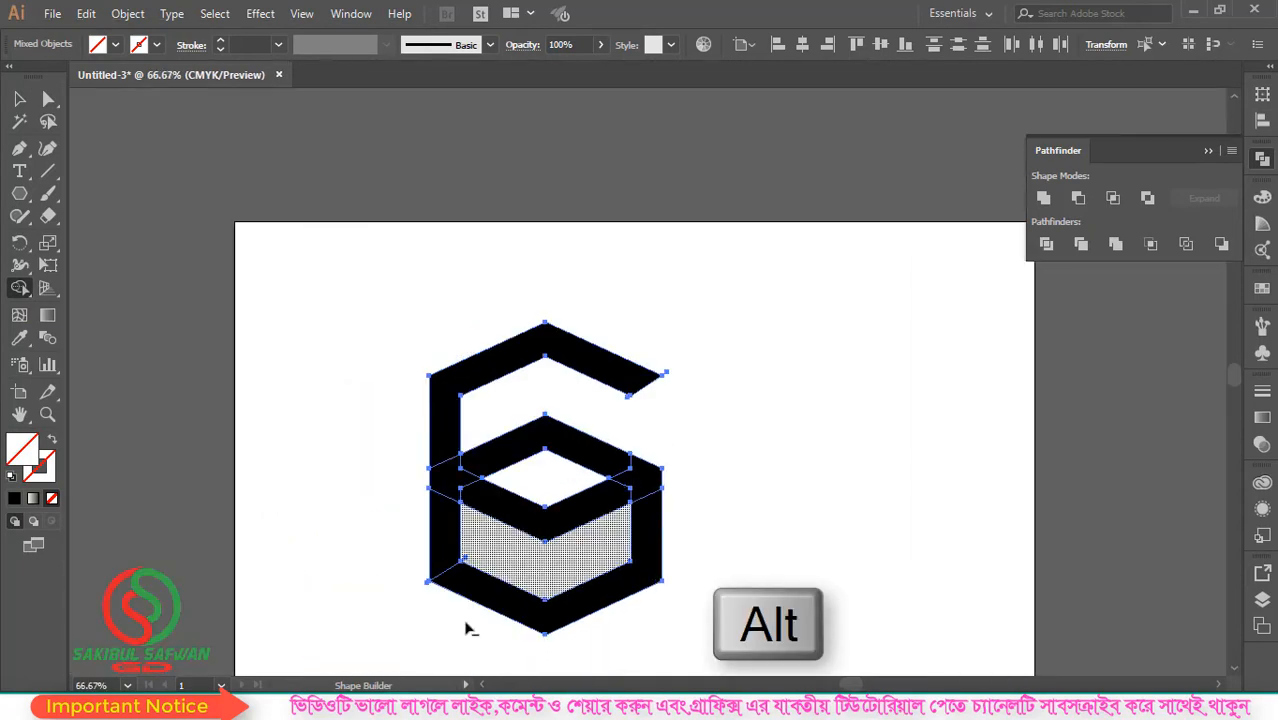
pyautogui.keyDown('alt'); pyautogui.click(456, 530); pyautogui.keyUp('alt')
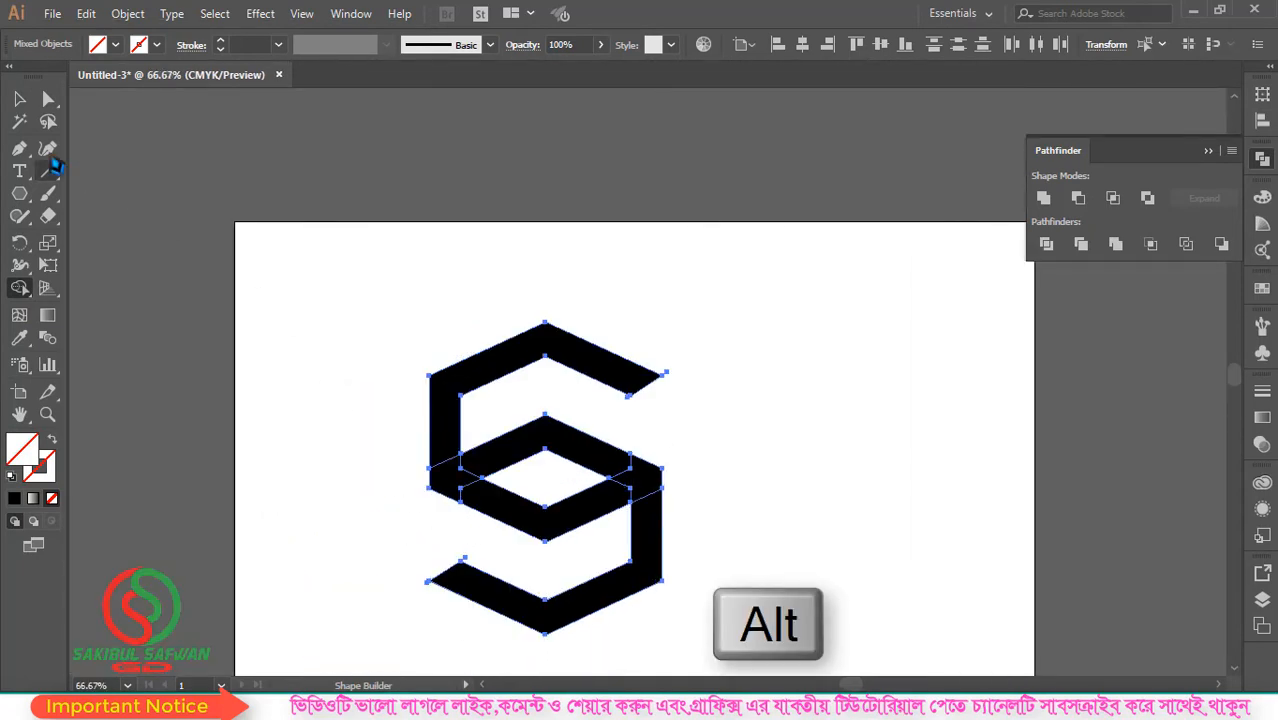
# - Delete the two leftover cutting lines at the upper-right and lower-left ends of the S
pyautogui.click(19, 98)
pyautogui.click(697, 367)
pyautogui.moveTo(672, 369); pyautogui.dragTo(660, 388)
pyautogui.press('Delete')
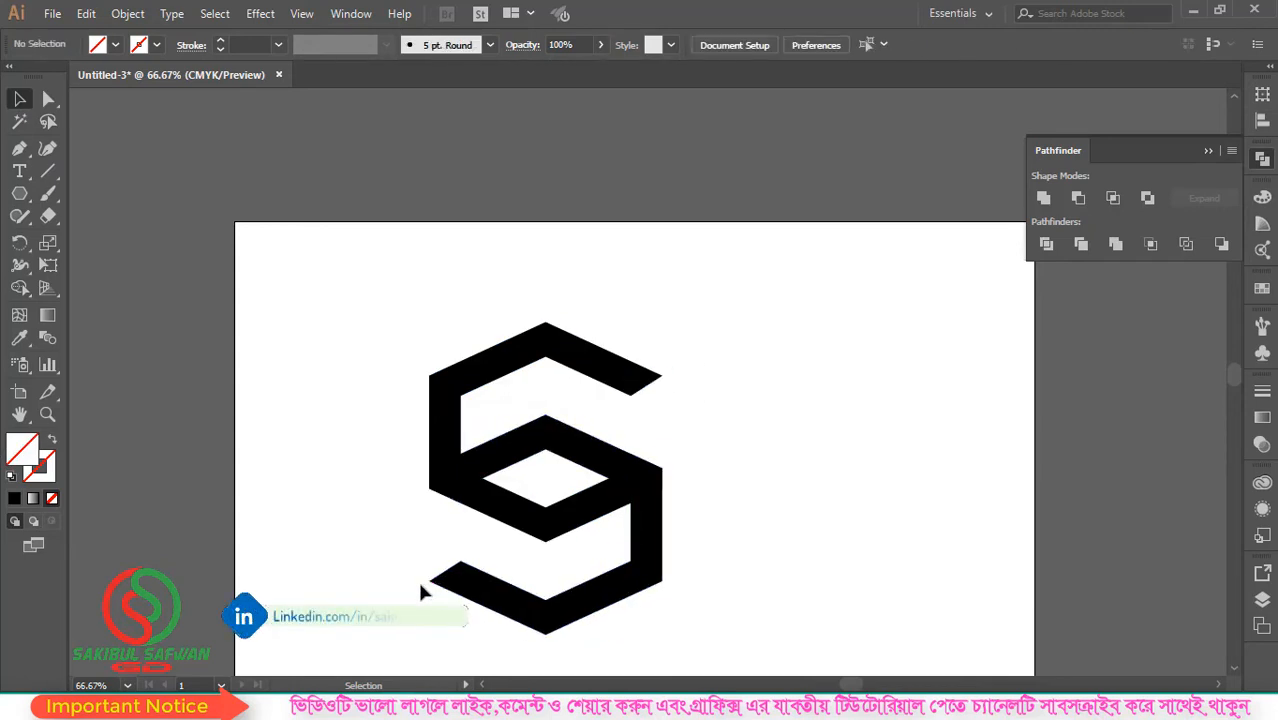
pyautogui.click(430, 583)
pyautogui.press('Delete')
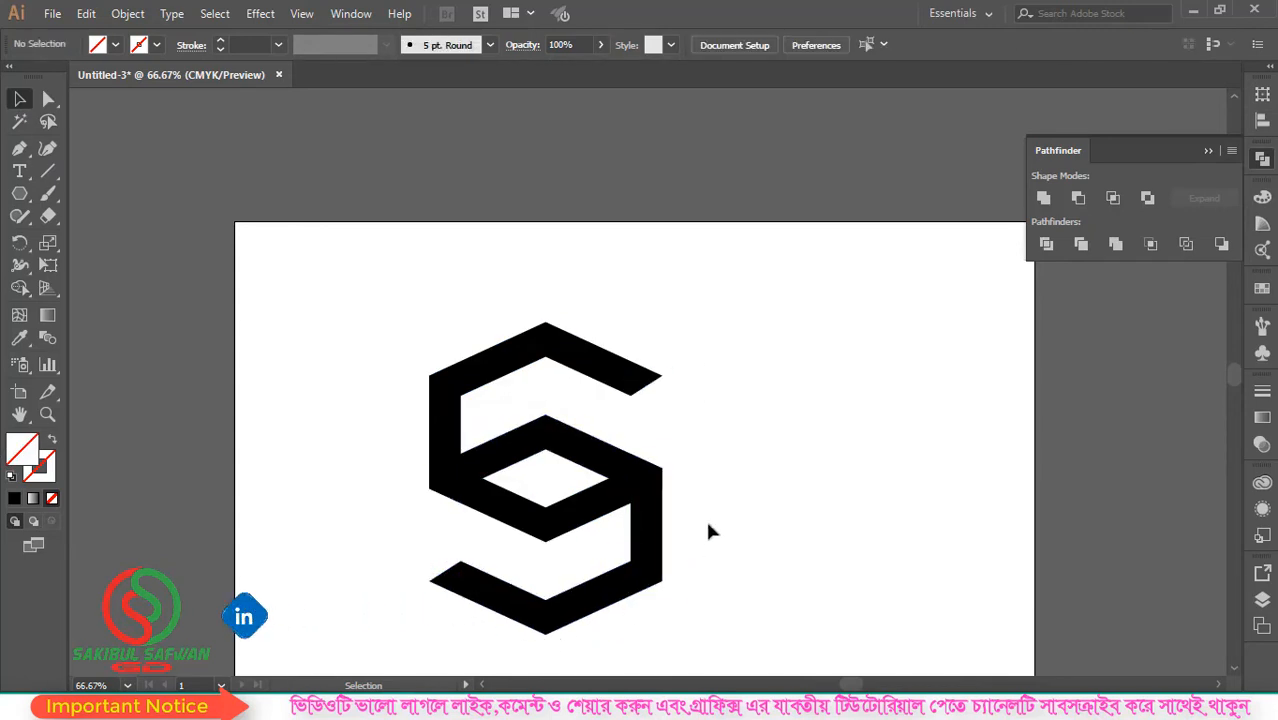
# - Offset the path of the lower S piece by 10 px with Miter joins and a miter limit of 4
pyautogui.scroll(-1, 640, 395)
pyautogui.hotkey('ctrl', '+')
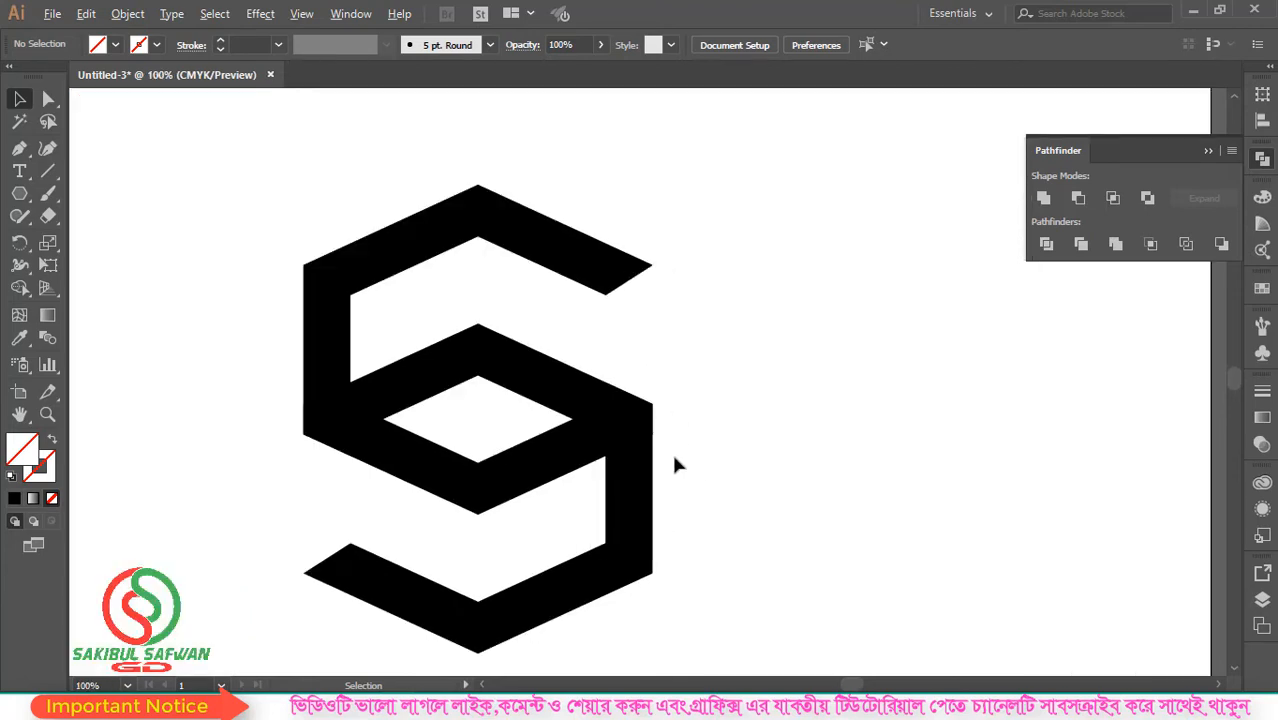
pyautogui.scroll(-2, 660, 430)
pyautogui.click(656, 390)
pyautogui.click(128, 13)
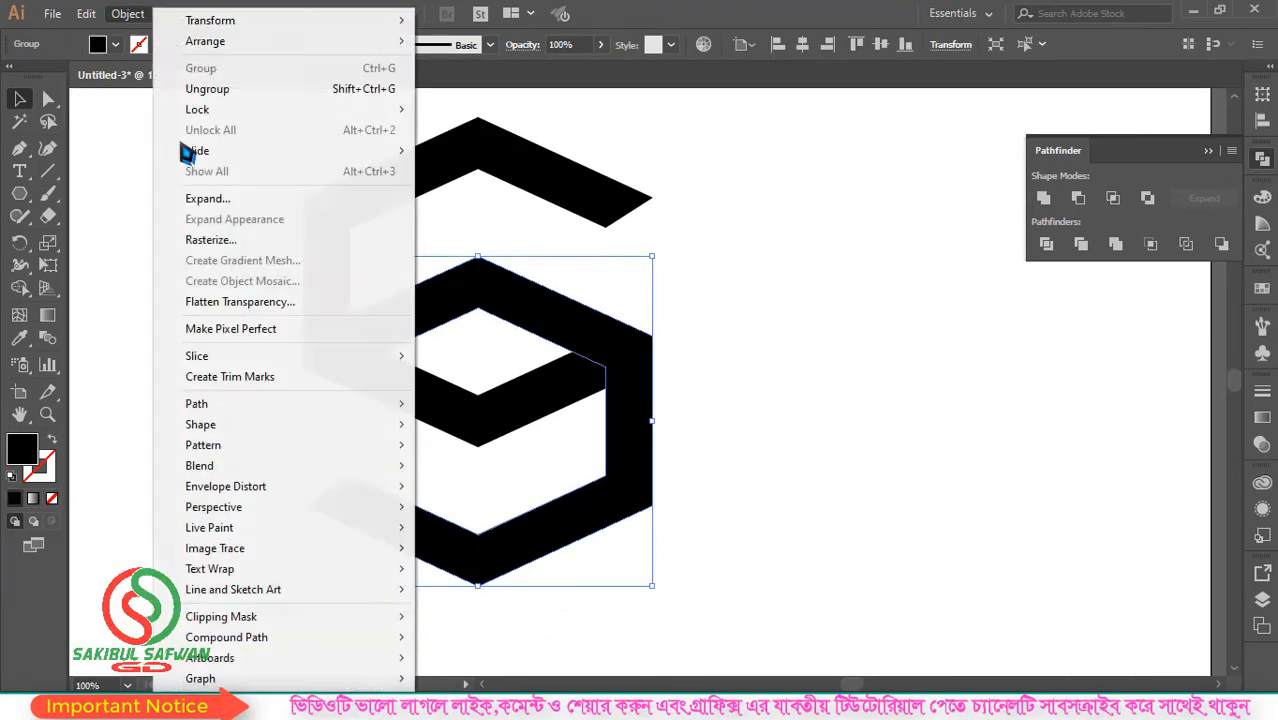
pyautogui.moveTo(160, 404)
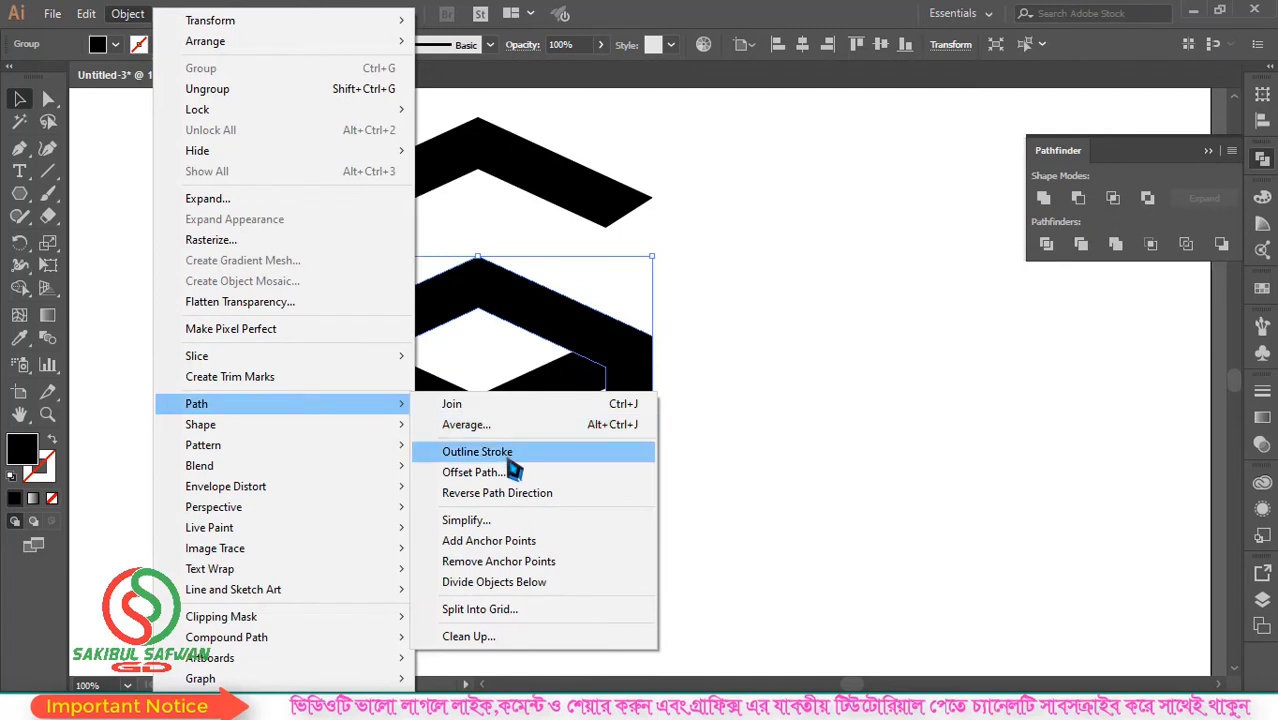
pyautogui.click(478, 472)
pyautogui.click(664, 306)
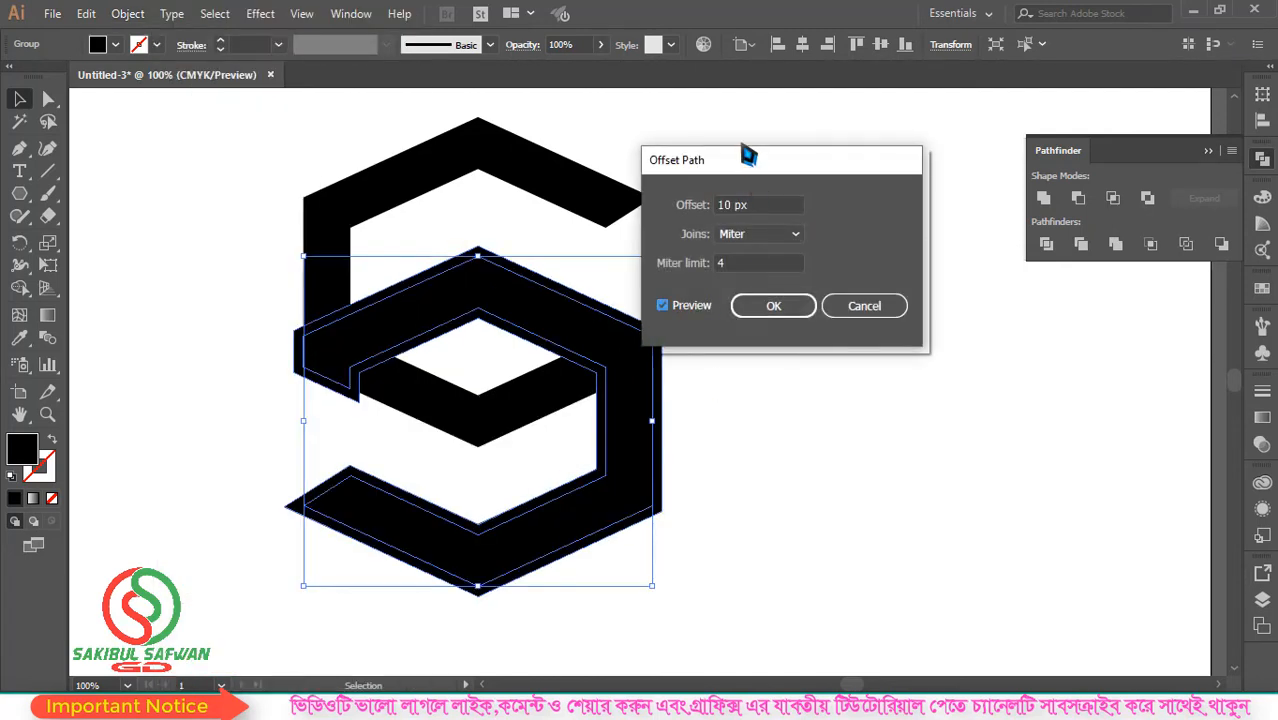
pyautogui.moveTo(745, 168); pyautogui.dragTo(850, 167)
pyautogui.click(880, 308)
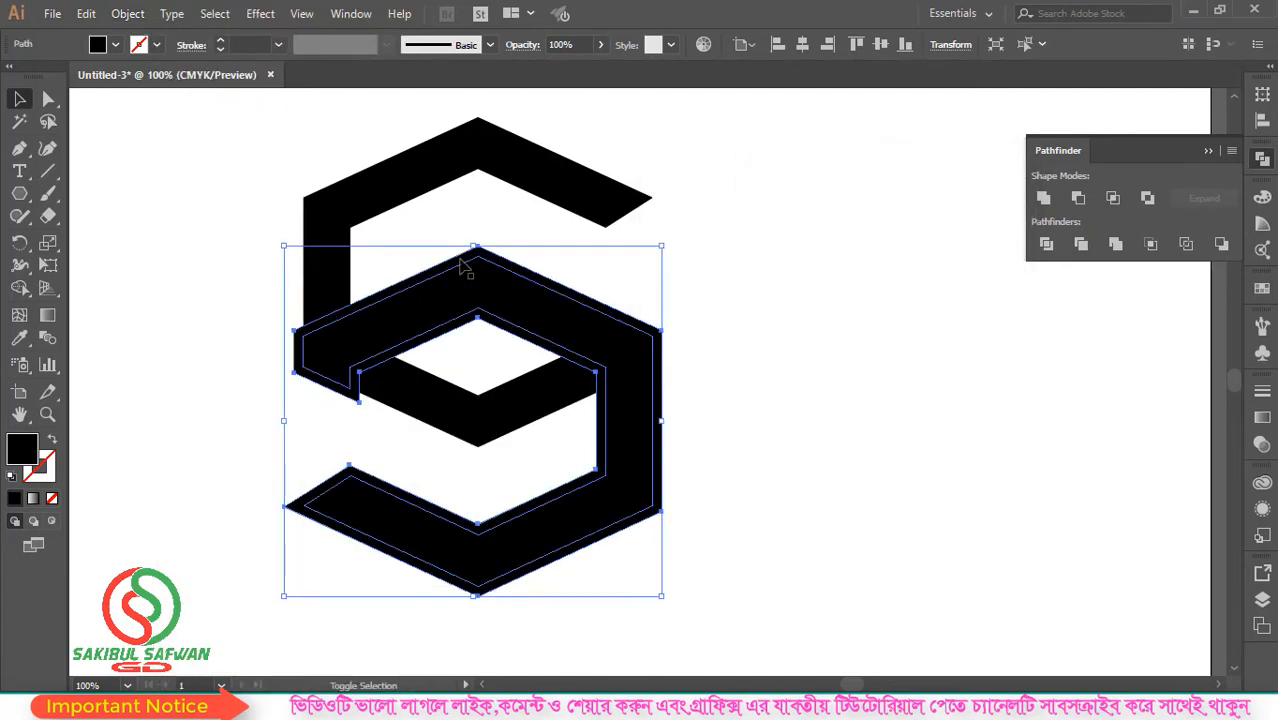
# - Subtract the enlarged offset shape from the upper S piece with Minus Front to leave gaps at the overlaps
pyautogui.keyDown('shift'); pyautogui.click(432, 176); pyautogui.keyUp('shift')
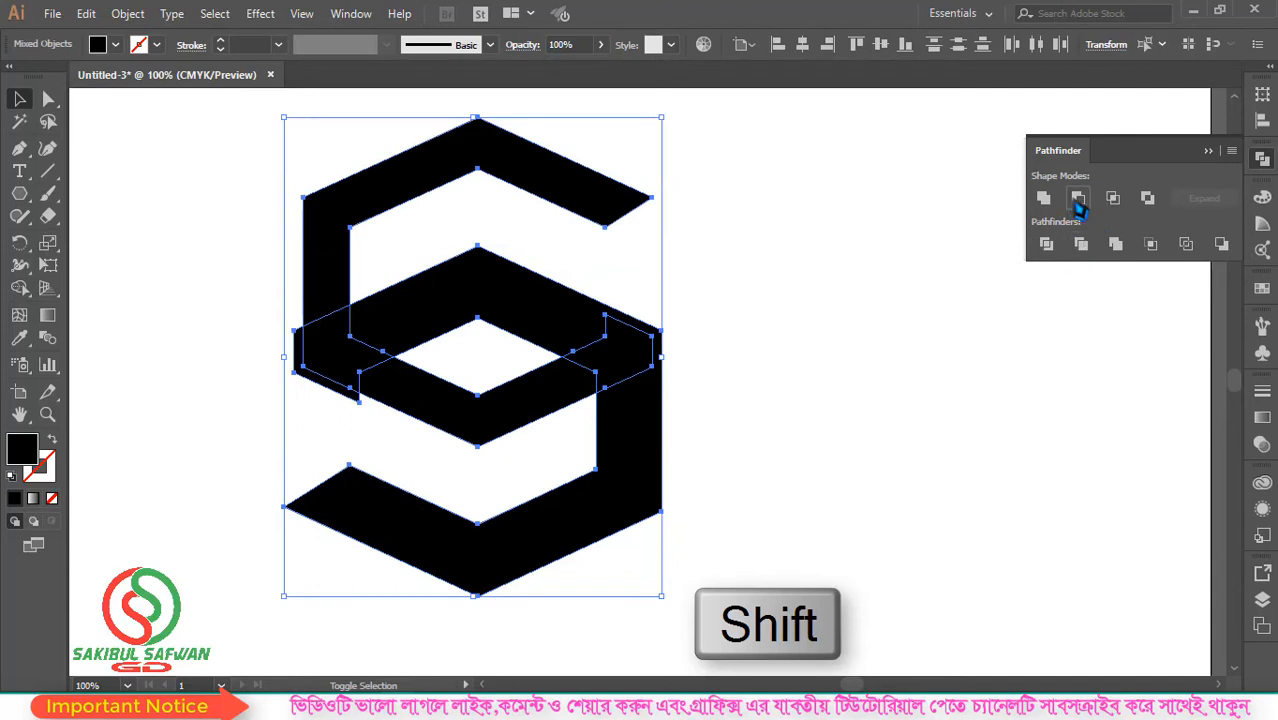
pyautogui.click(1078, 199)
pyautogui.click(782, 264)
pyautogui.scroll(-1, 467, 324)
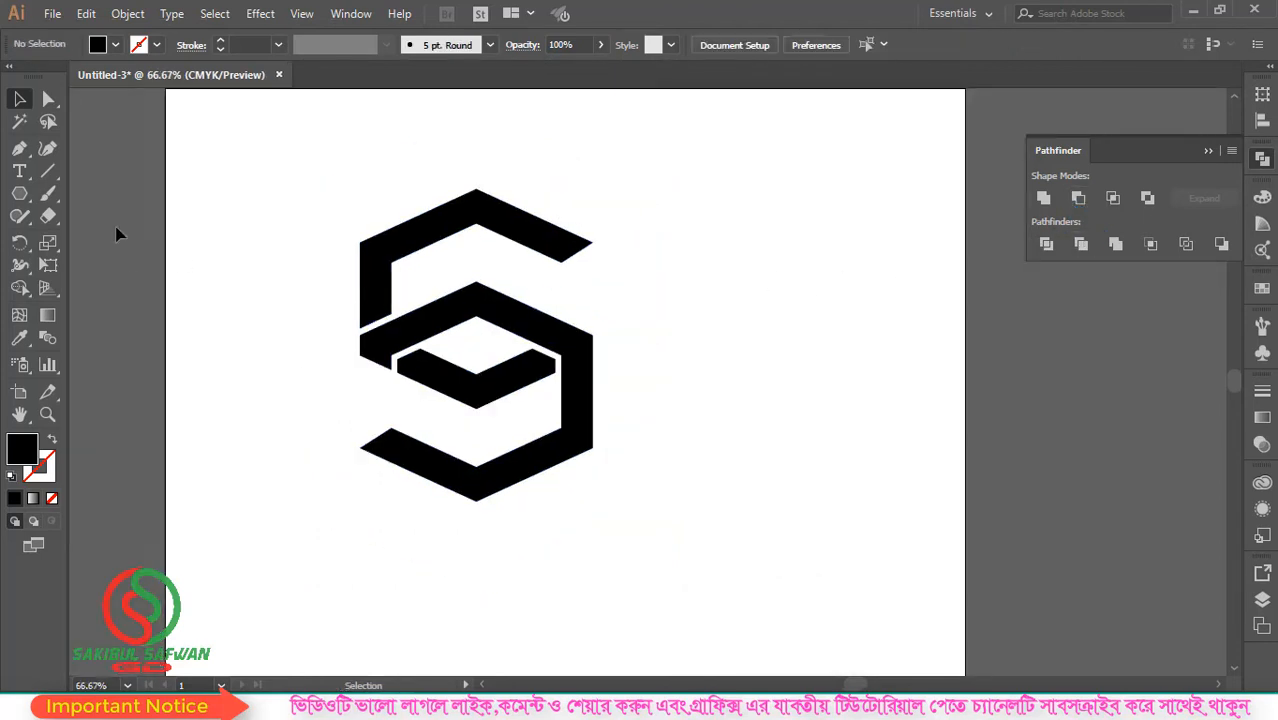
# - Draw a small black circle in the middle of the white diamond opening at the centre of the S
pyautogui.moveTo(19, 194); pyautogui.dragTo(80, 236)
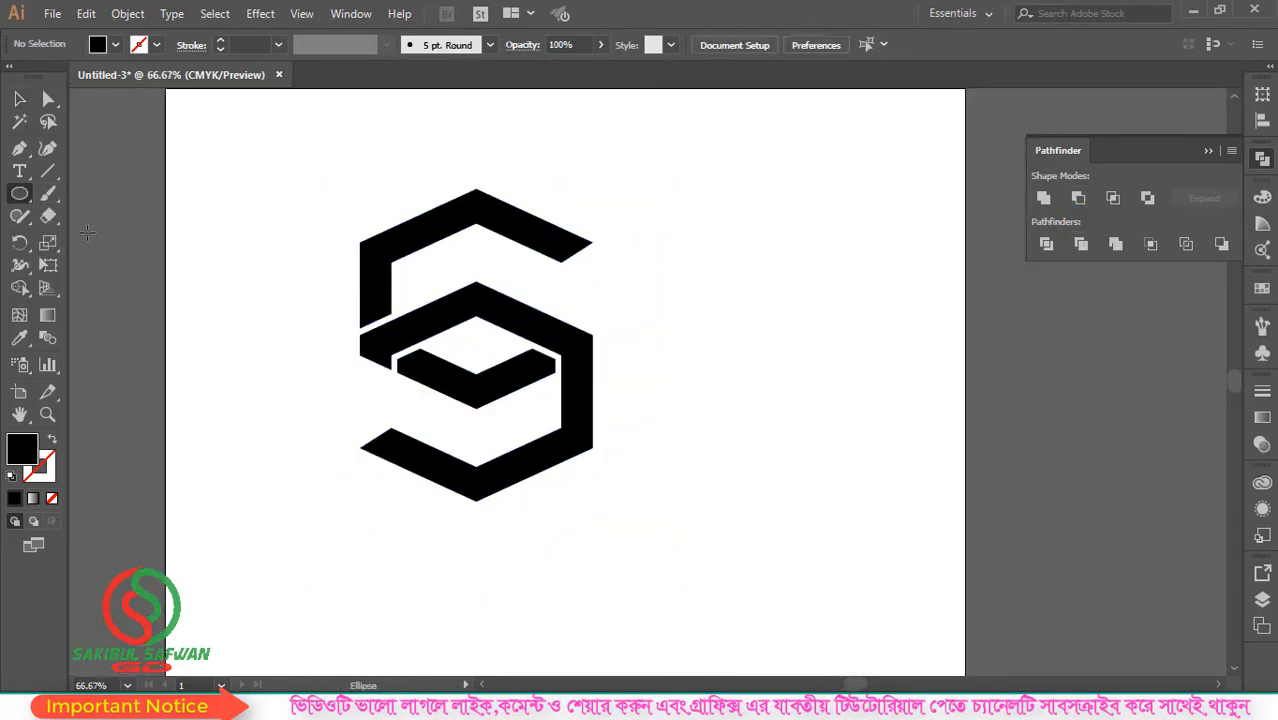
pyautogui.scroll(3, 540, 342)
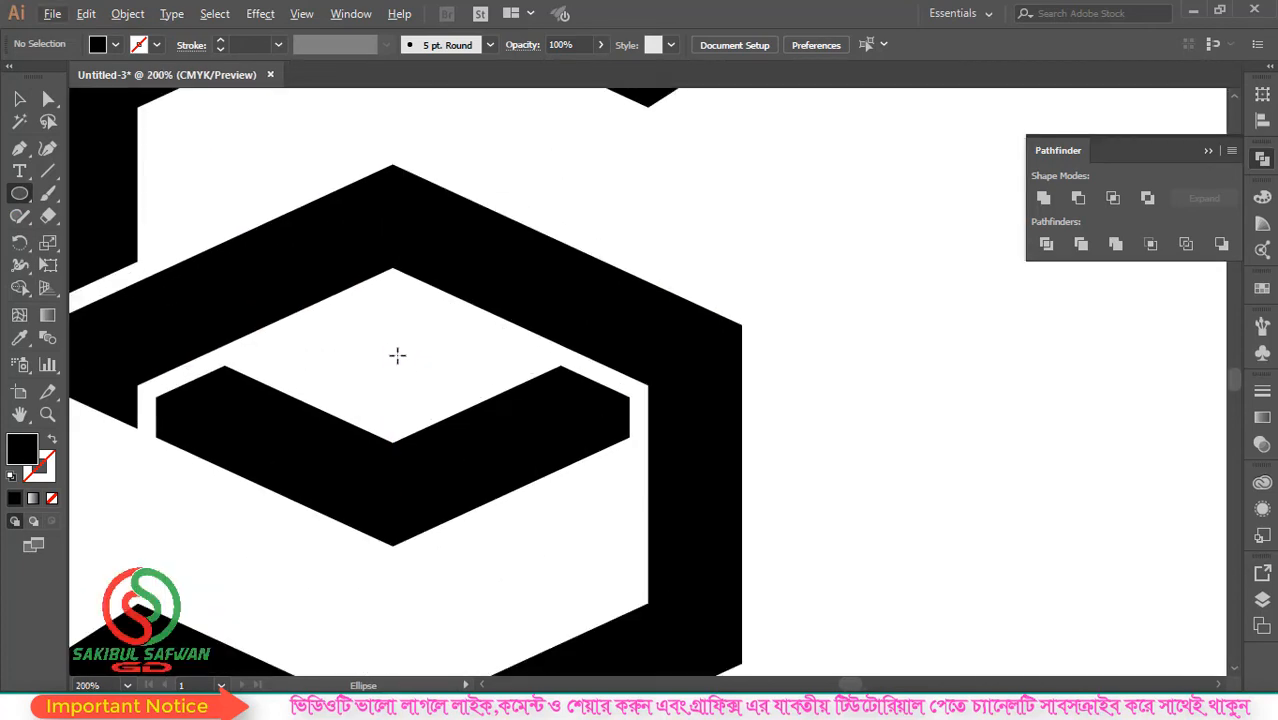
pyautogui.moveTo(391, 354); pyautogui.dragTo(418, 374)
pyautogui.press('v')
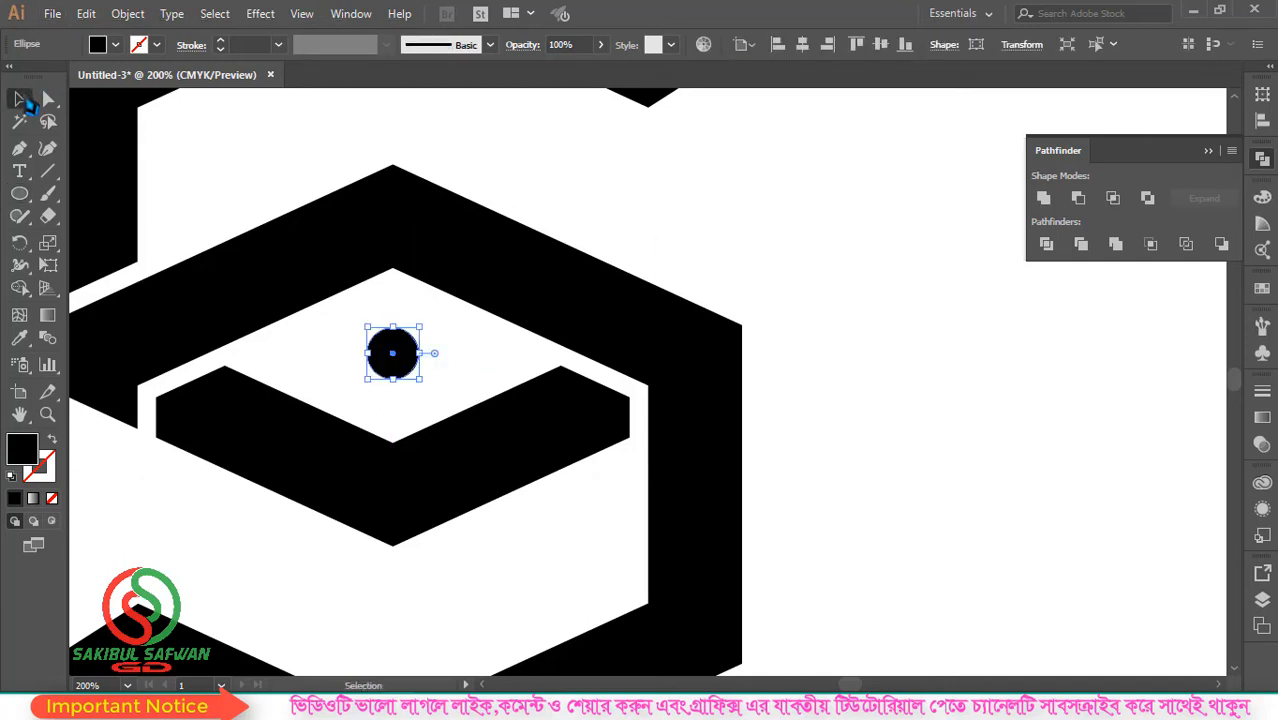
pyautogui.click(746, 256)
pyautogui.scroll(-4, 420, 343)
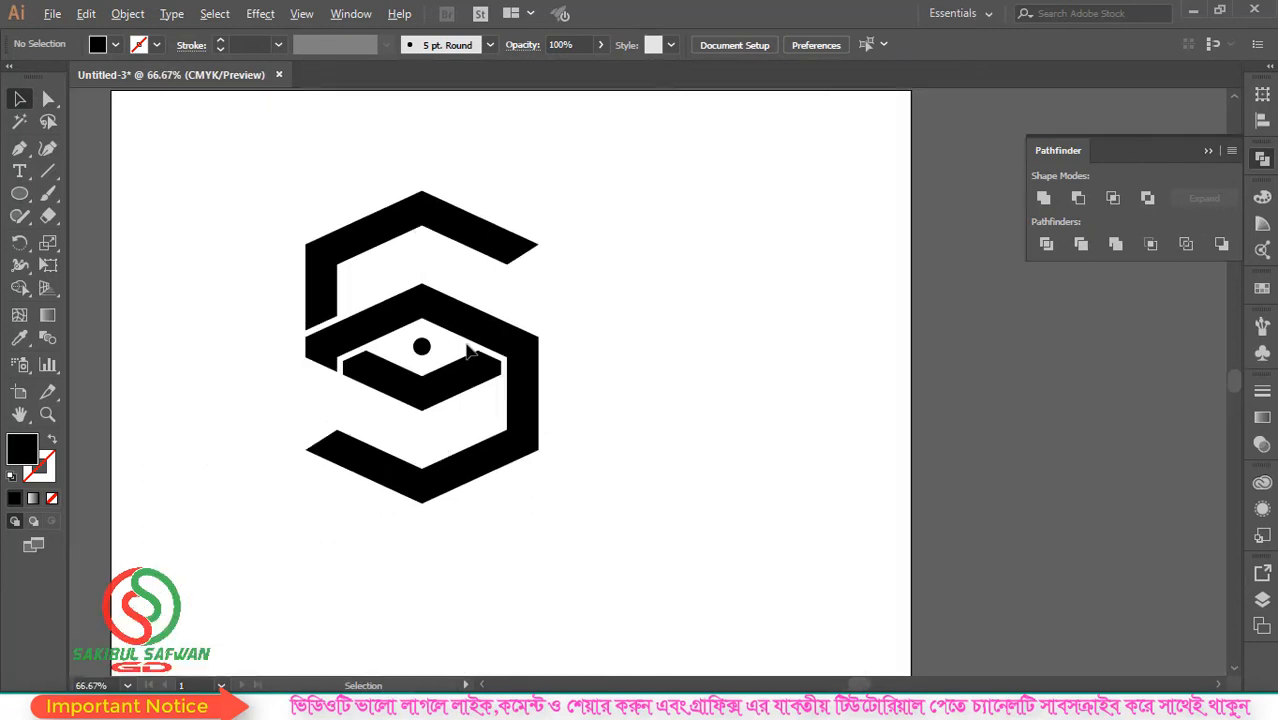
# - Move the small circle down slightly to centre it vertically in the diamond opening
pyautogui.scroll(6, 437, 351)
pyautogui.click(422, 348)
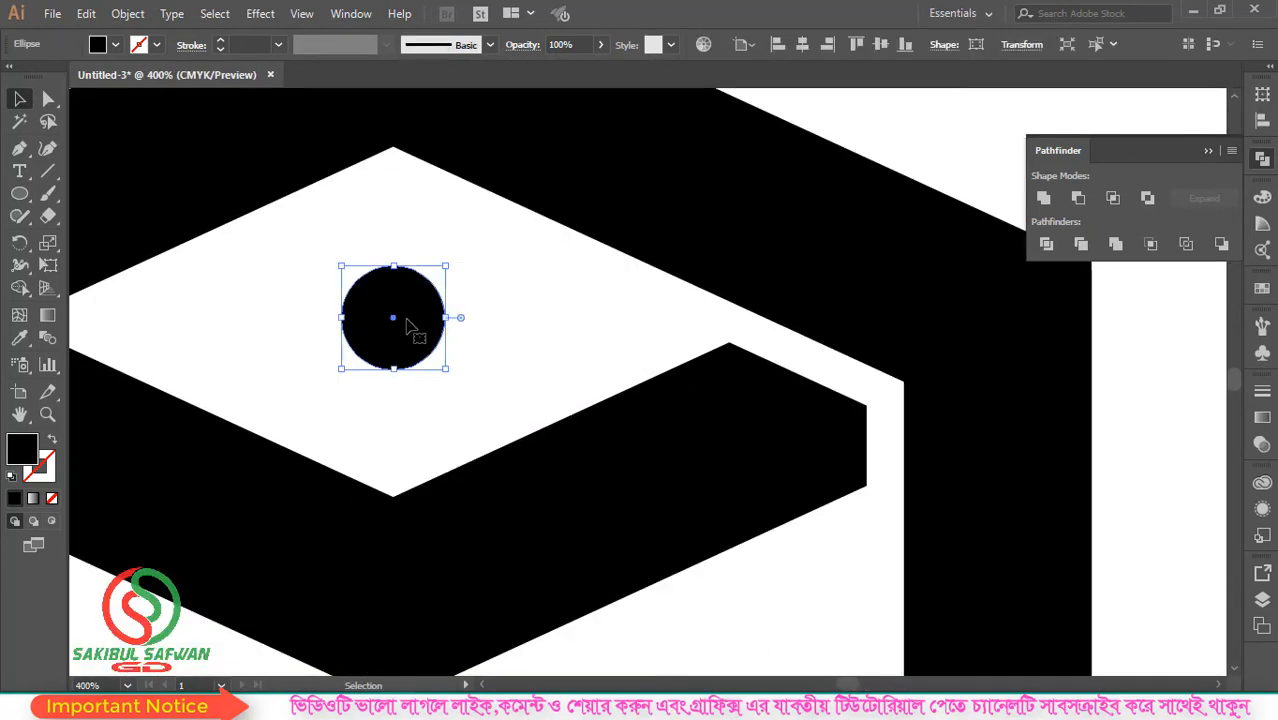
pyautogui.moveTo(414, 328); pyautogui.dragTo(430, 323)
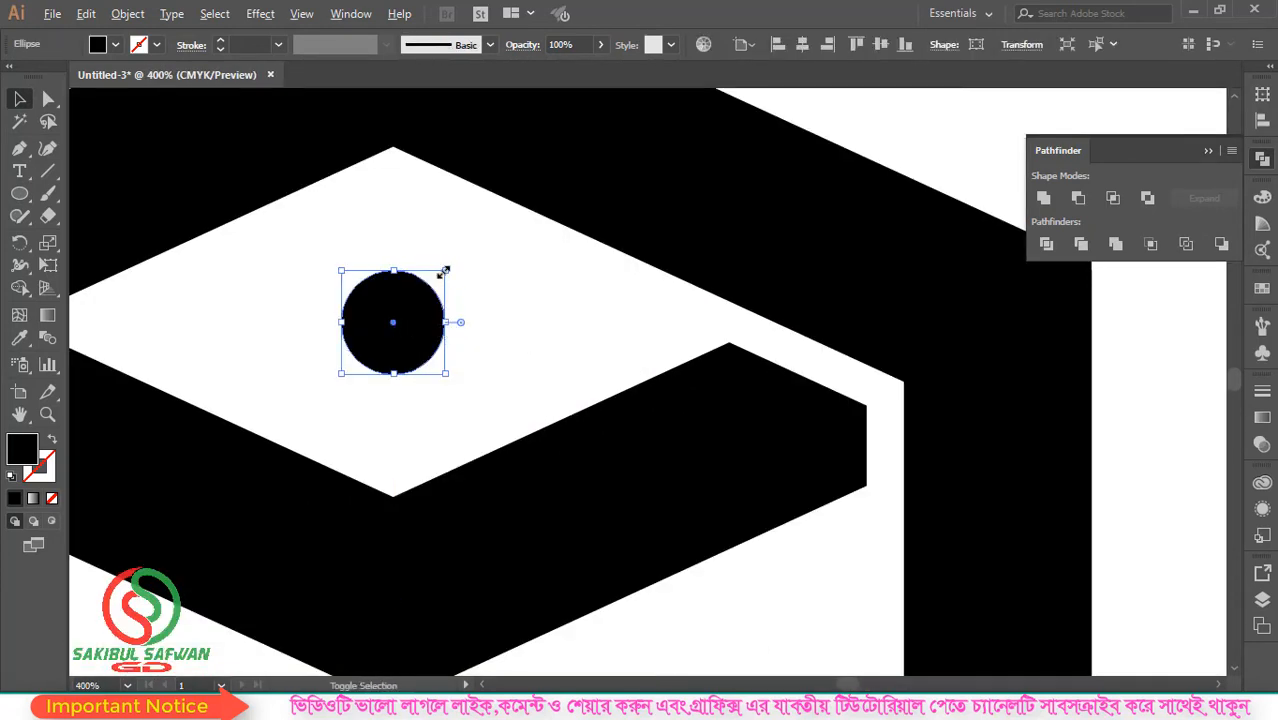
# - Enlarge the small circle in the diamond opening slightly, keeping it centred
pyautogui.moveTo(445, 271); pyautogui.dragTo(450, 258)
pyautogui.scroll(-3, 457, 306)
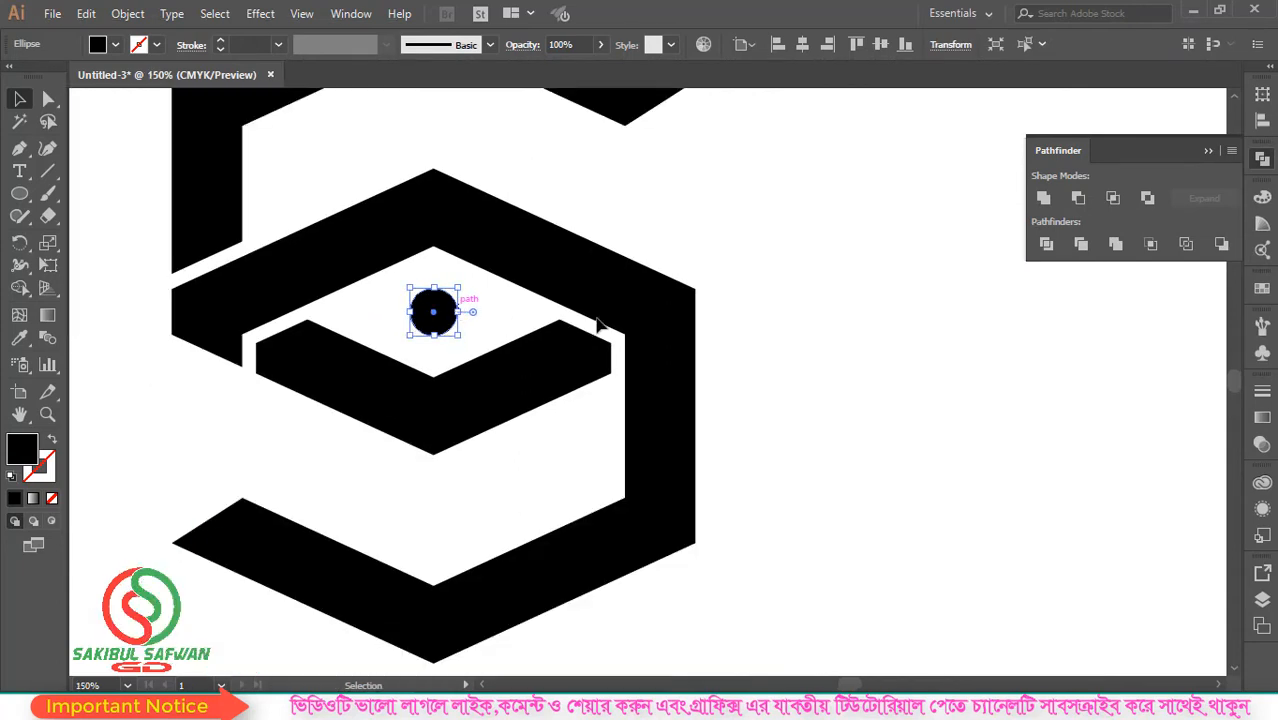
pyautogui.click(598, 323)
pyautogui.scroll(-4, 699, 294)
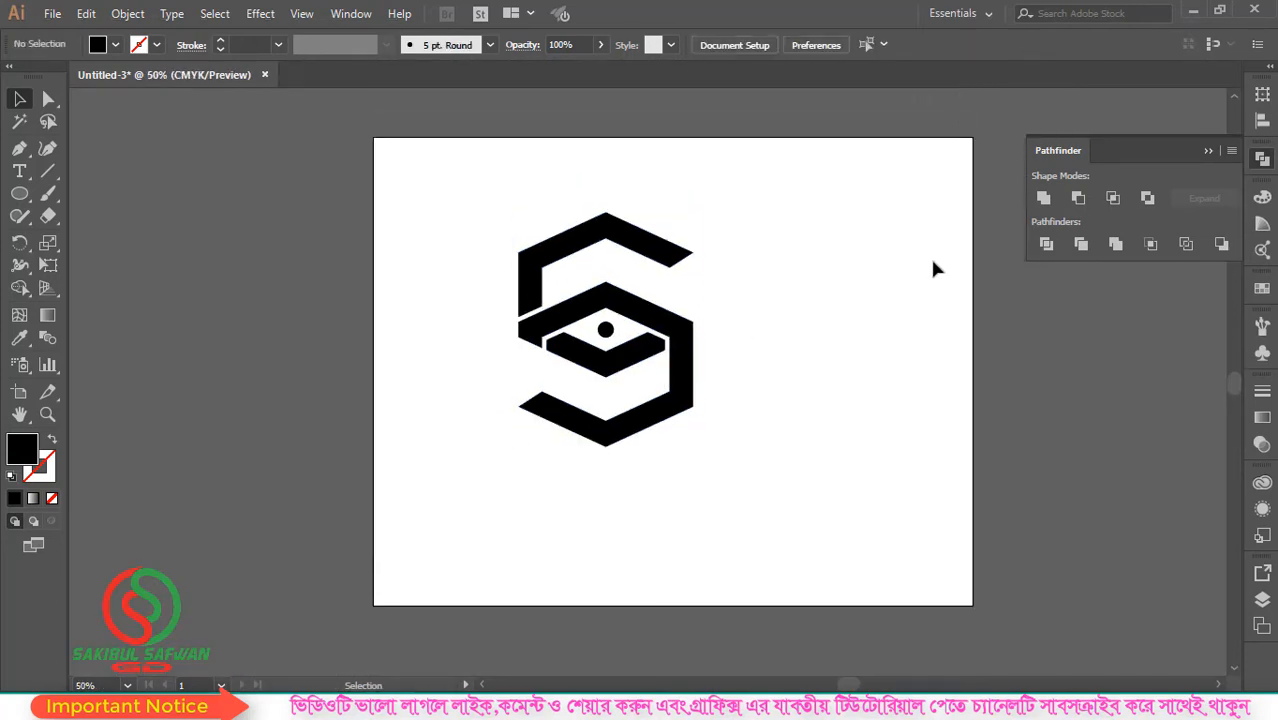
# - Ungroup the complete S logo so that its pieces can be selected separately
pyautogui.moveTo(451, 194); pyautogui.dragTo(821, 490)
pyautogui.click(848, 328)
pyautogui.scroll(1, 607, 333)
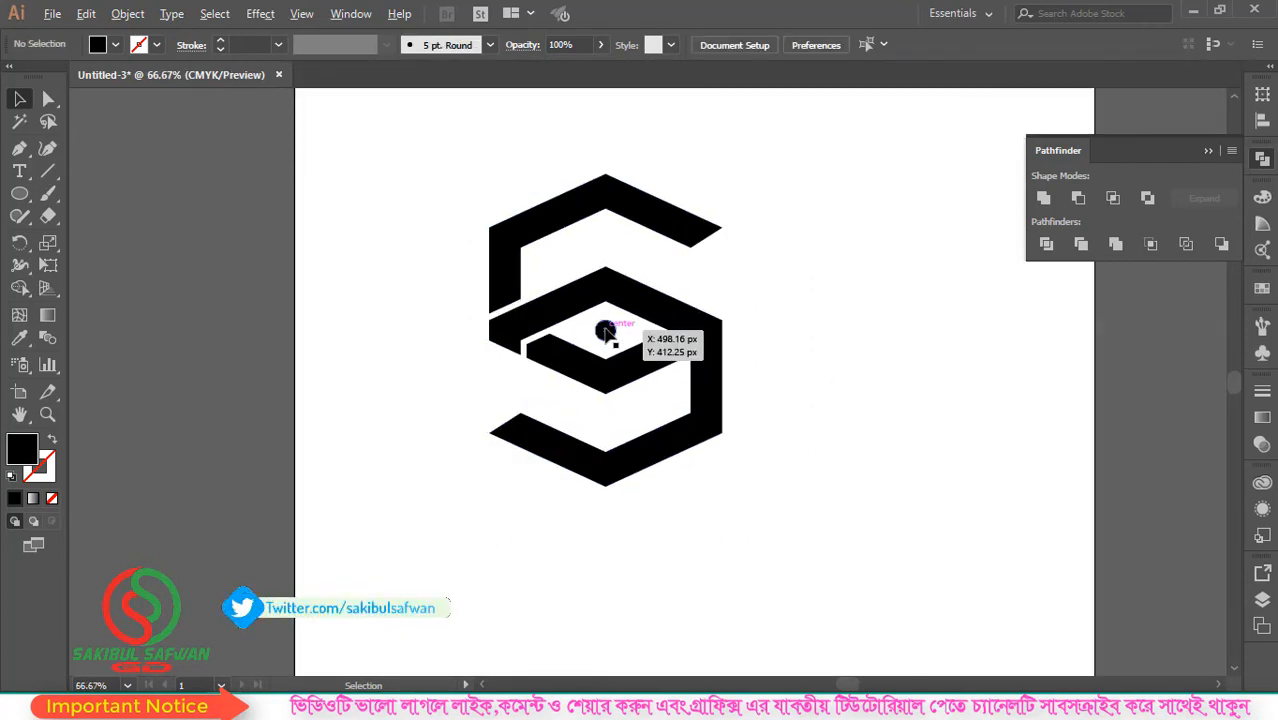
pyautogui.click(614, 220)
pyautogui.rightClick(620, 302)
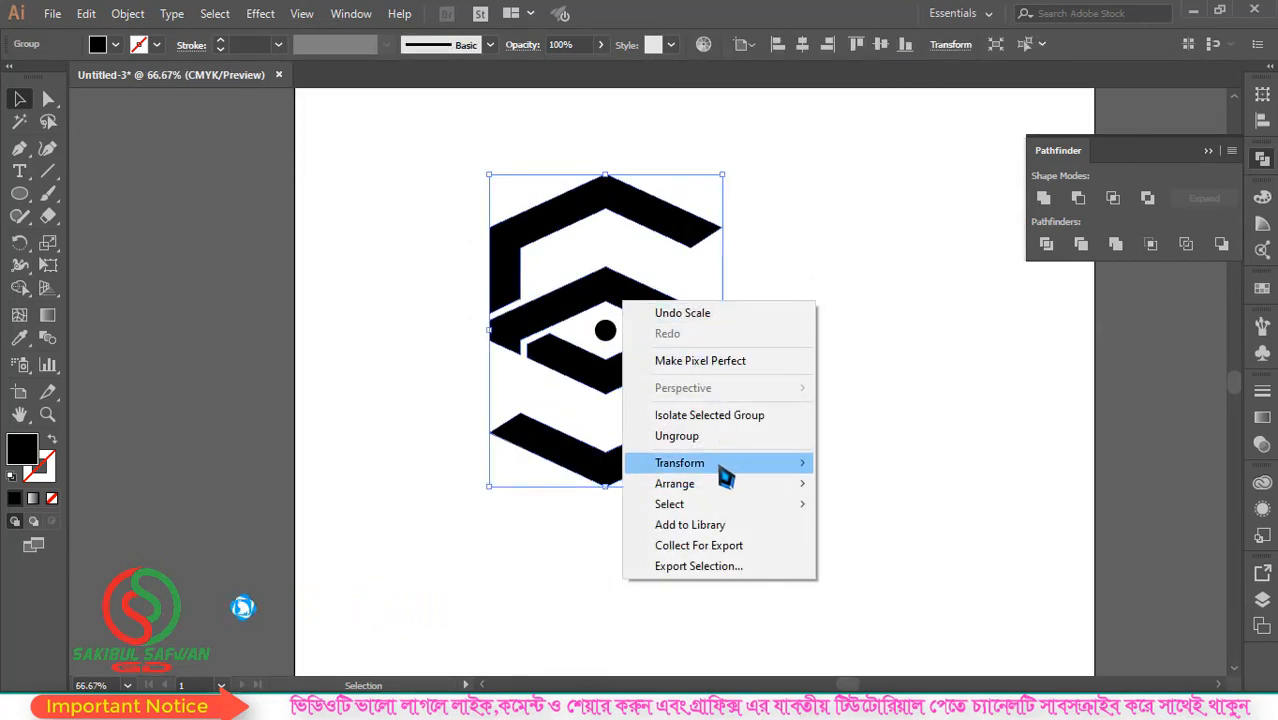
pyautogui.click(700, 434)
# - Fill the upper S piece, including its inner chevron below the circle, with the light blue swatch
pyautogui.click(672, 206)
pyautogui.click(648, 214)
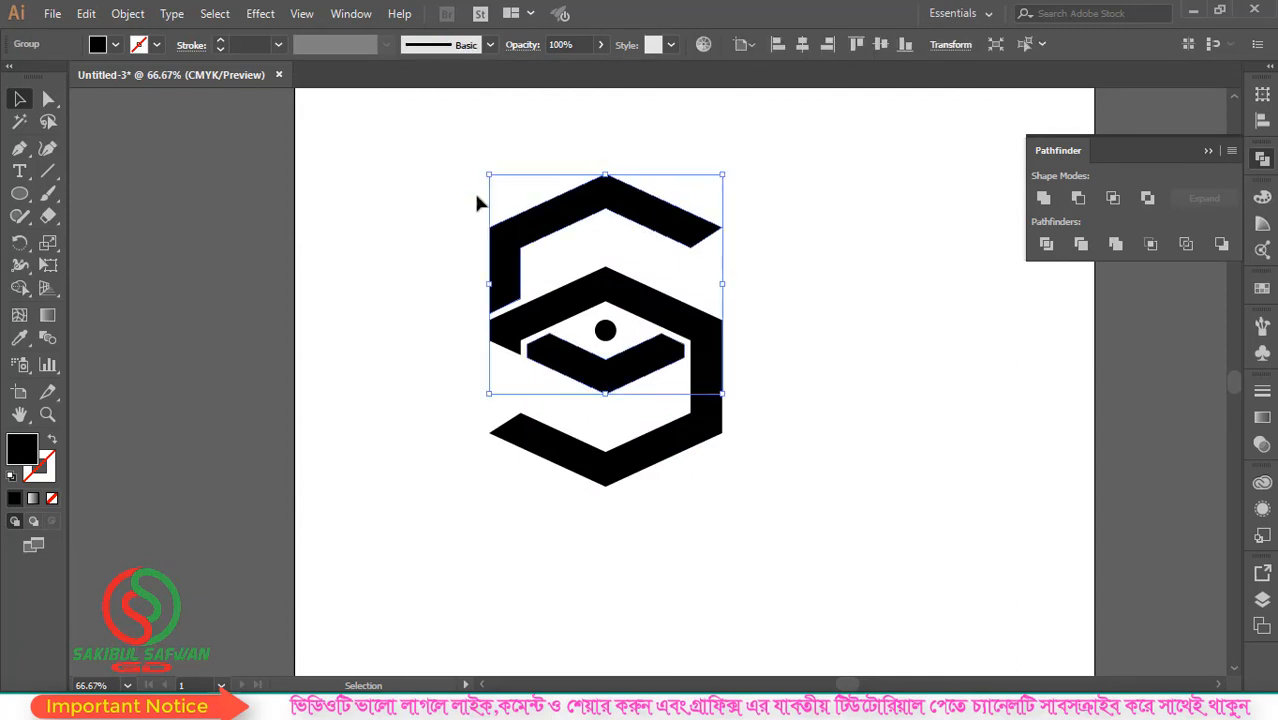
pyautogui.click(116, 44)
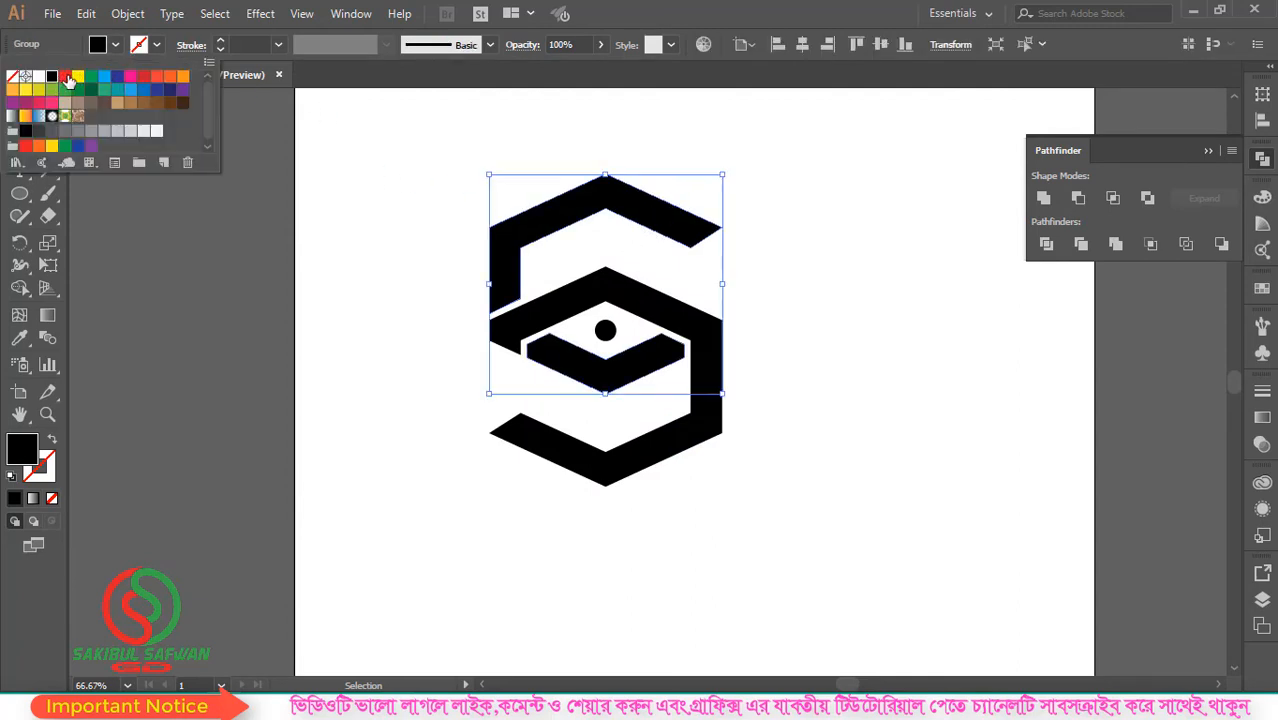
pyautogui.click(104, 76)
pyautogui.click(861, 278)
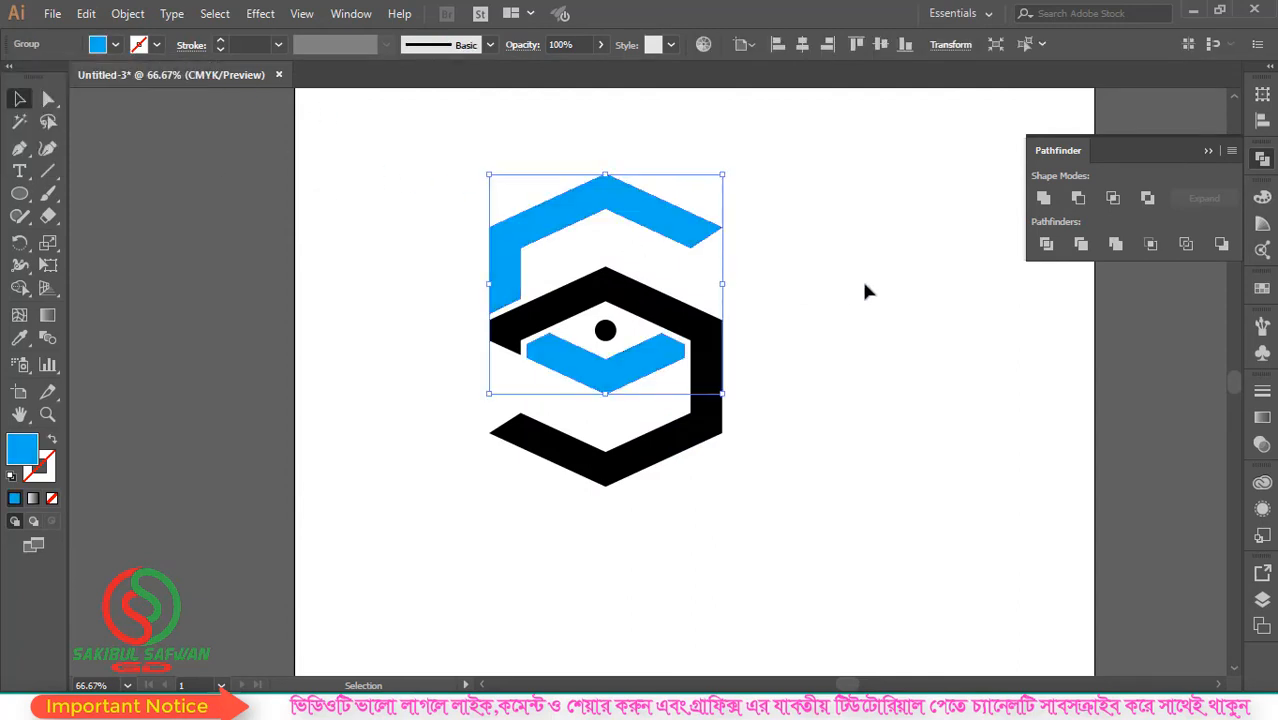
pyautogui.click(861, 278)
# - Fill the lower S piece around the diamond opening with the dark blue swatch
pyautogui.click(655, 295)
pyautogui.click(116, 44)
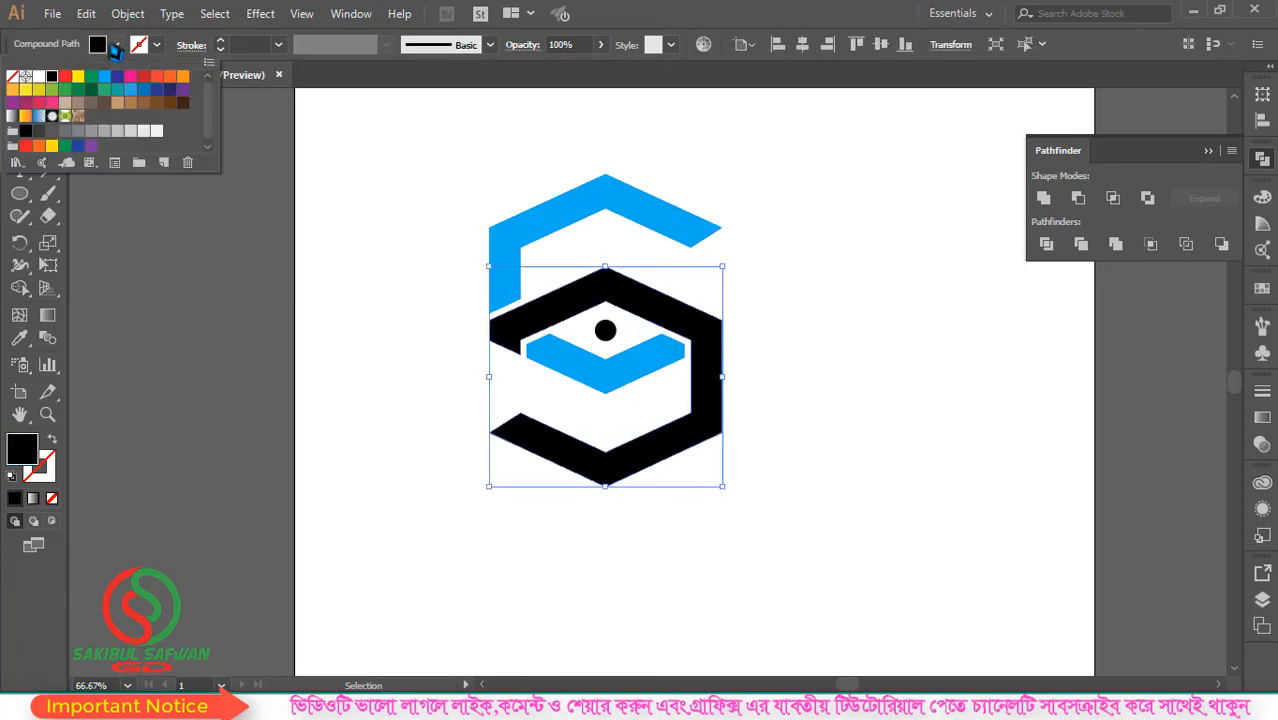
pyautogui.click(117, 77)
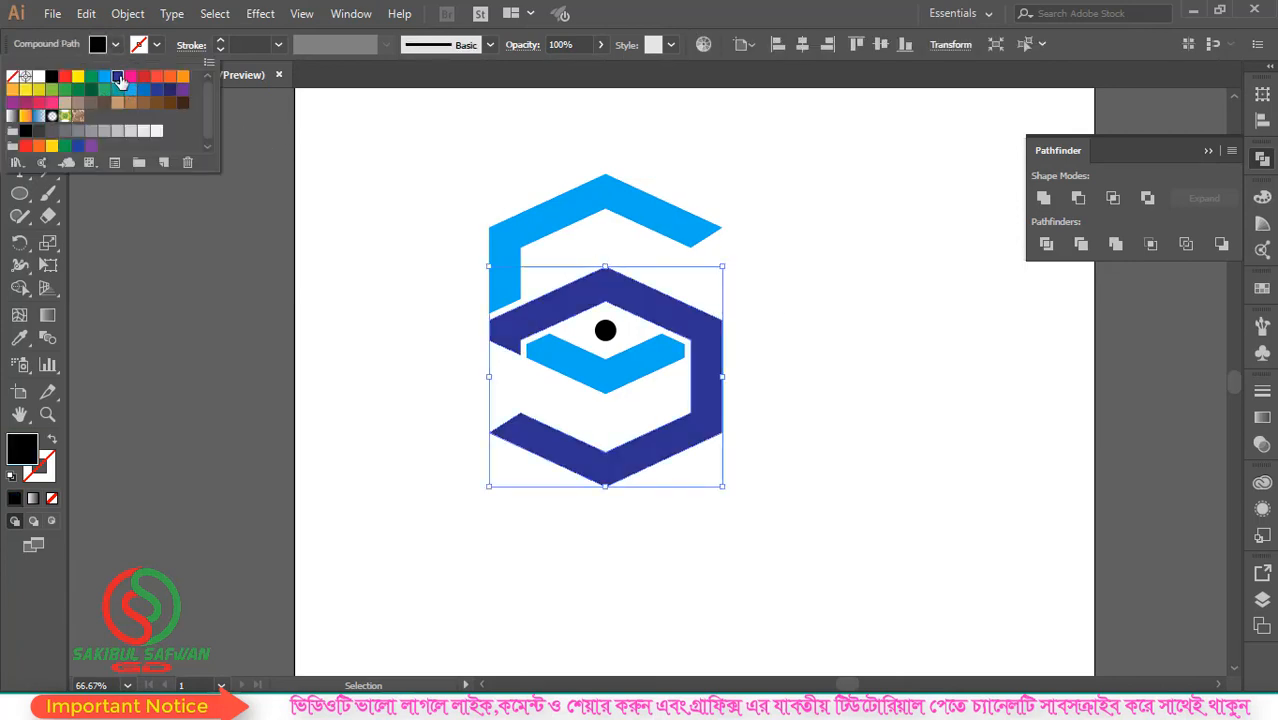
pyautogui.click(889, 262)
pyautogui.click(889, 262)
# - Fill the small circle in the diamond opening with the same light blue as the upper piece
pyautogui.click(608, 333)
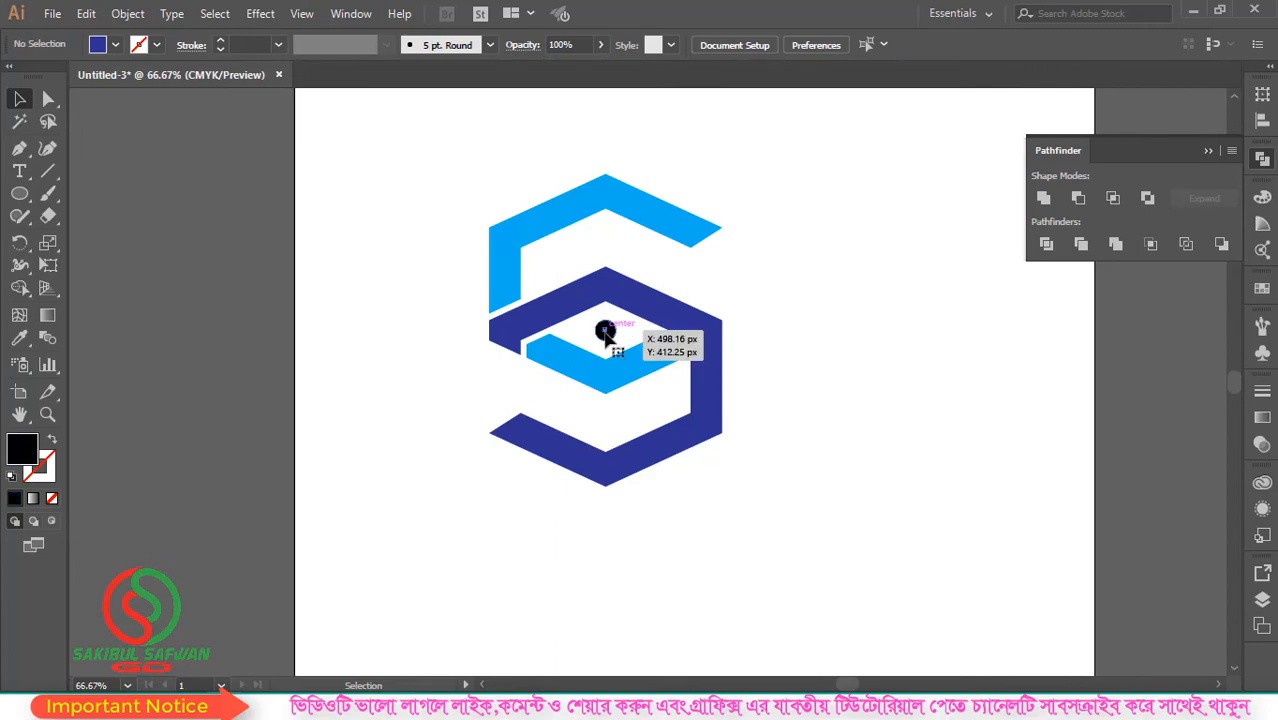
pyautogui.click(116, 44)
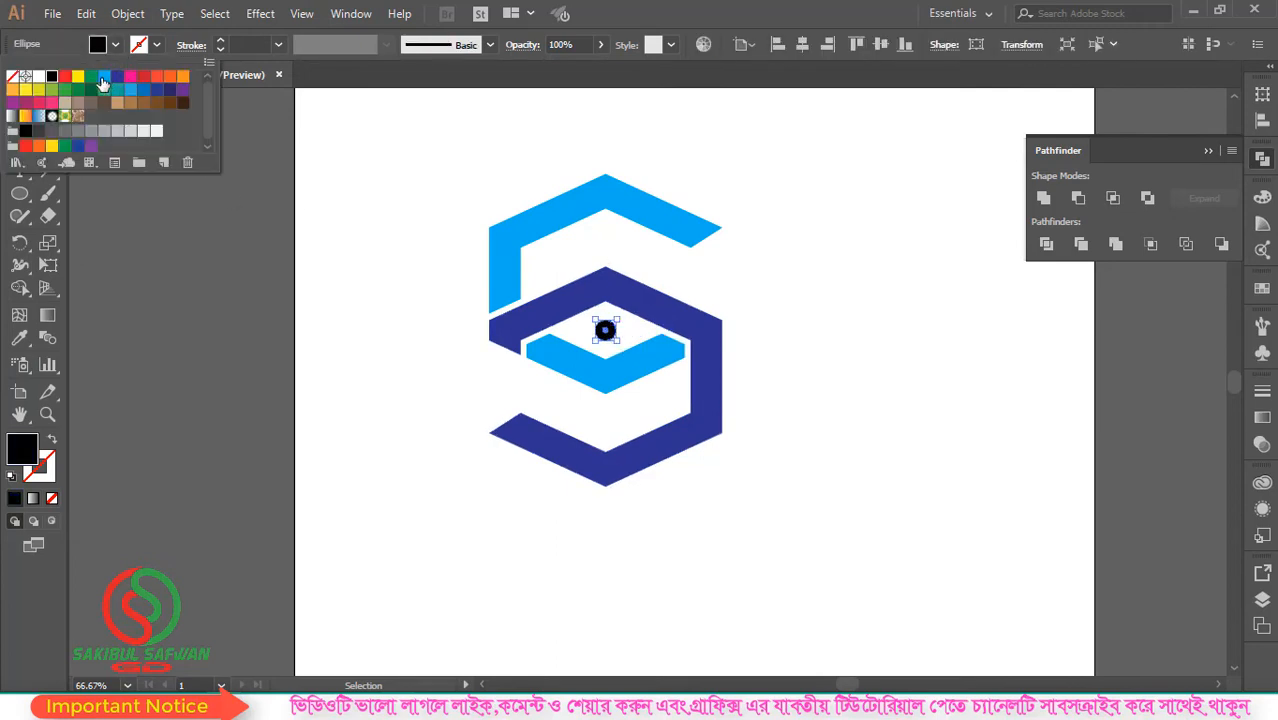
pyautogui.click(103, 82)
pyautogui.click(790, 213)
pyautogui.click(837, 224)
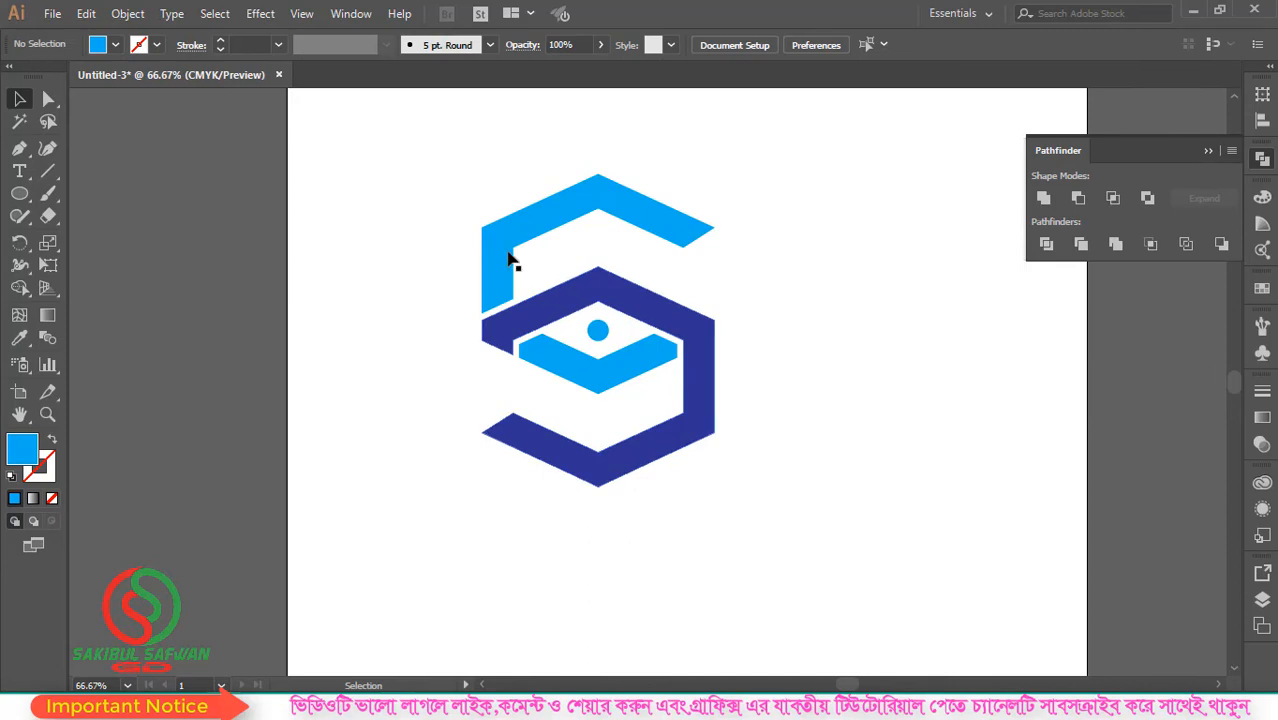
# - Group both coloured S pieces and the circle into one object
pyautogui.moveTo(434, 180); pyautogui.dragTo(828, 545)
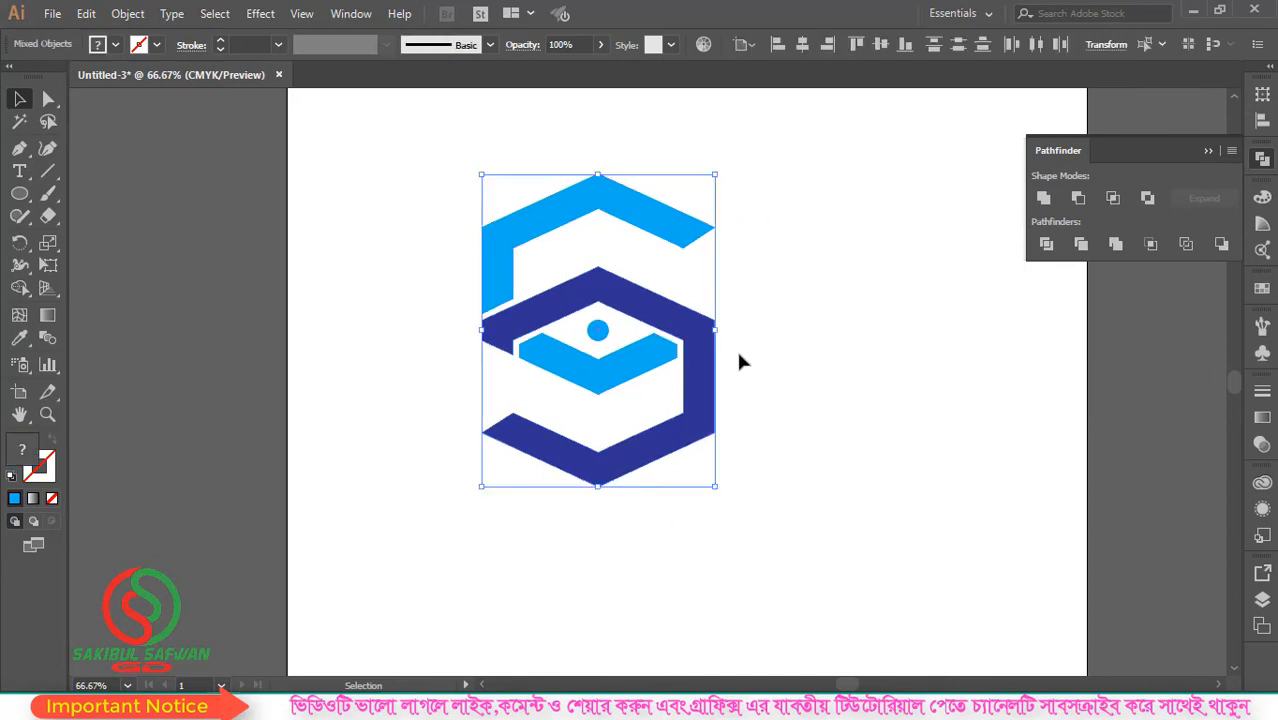
pyautogui.rightClick(679, 241)
pyautogui.click(725, 352)
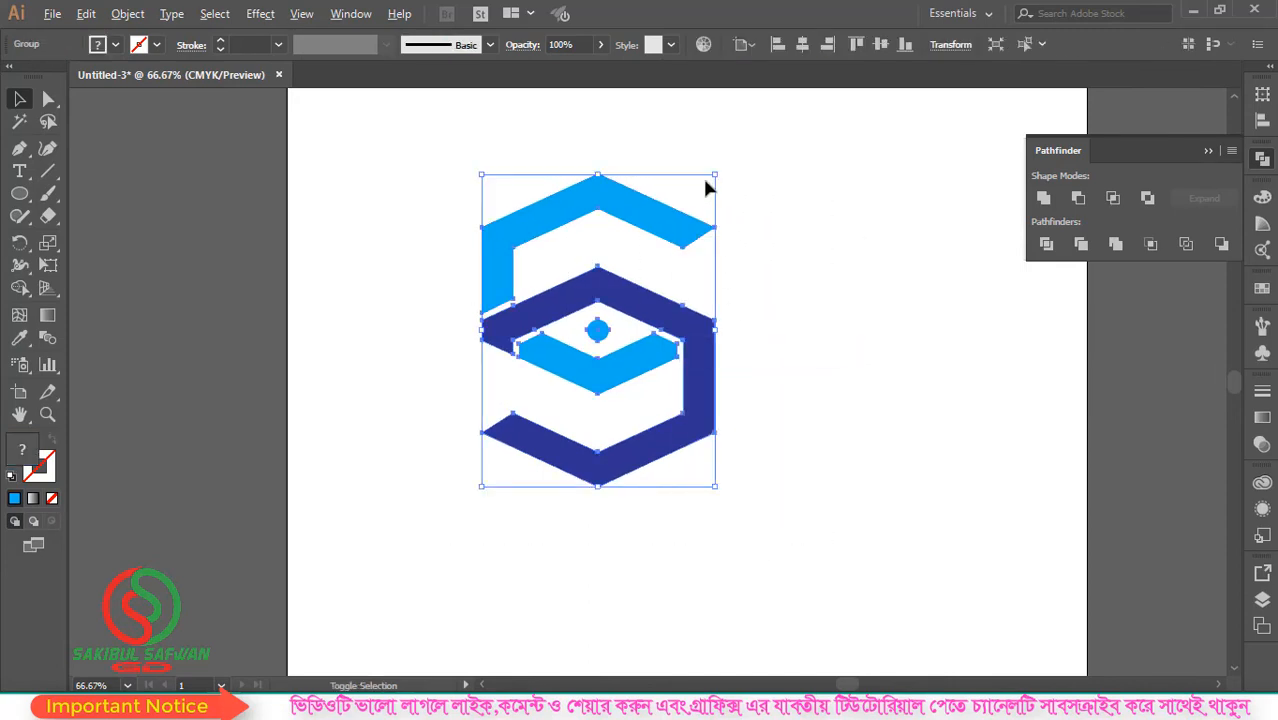
# - Scale the grouped S logo down proportionally and move it to the upper middle of the artboard
pyautogui.moveTo(706, 180); pyautogui.dragTo(667, 246)
pyautogui.scroll(1, 671, 355)
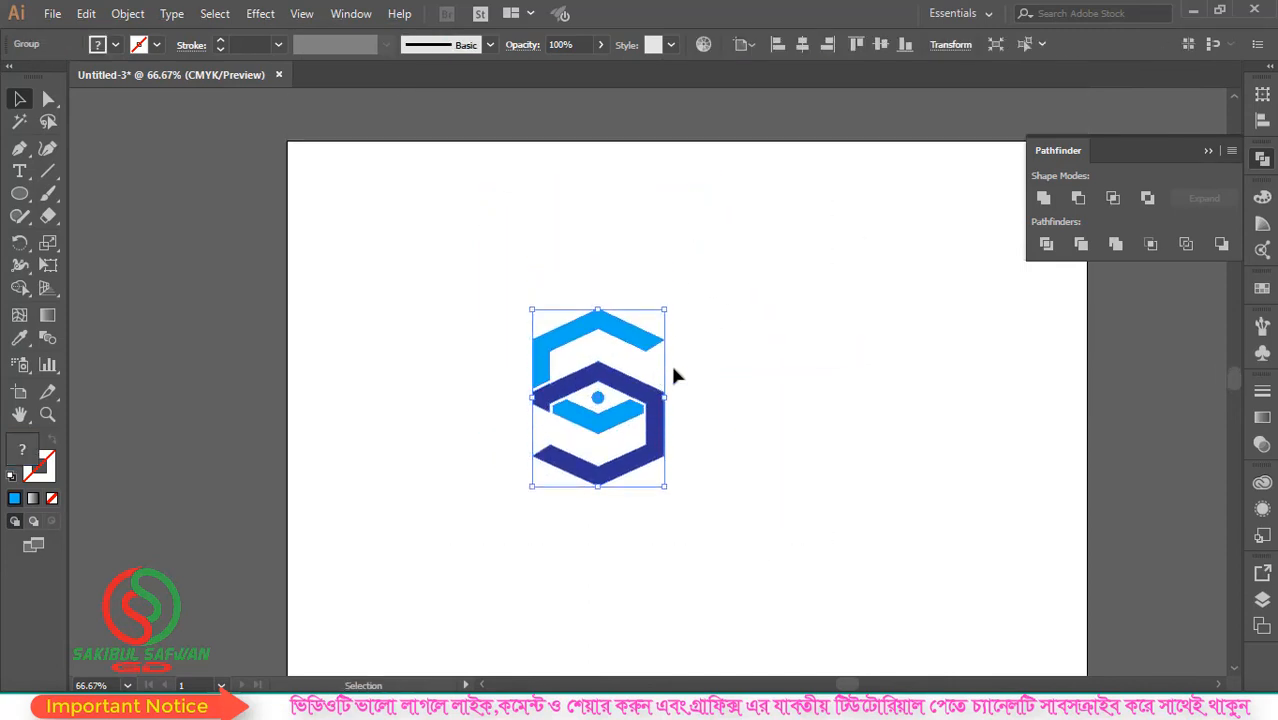
pyautogui.moveTo(874, 305); pyautogui.dragTo(767, 237)
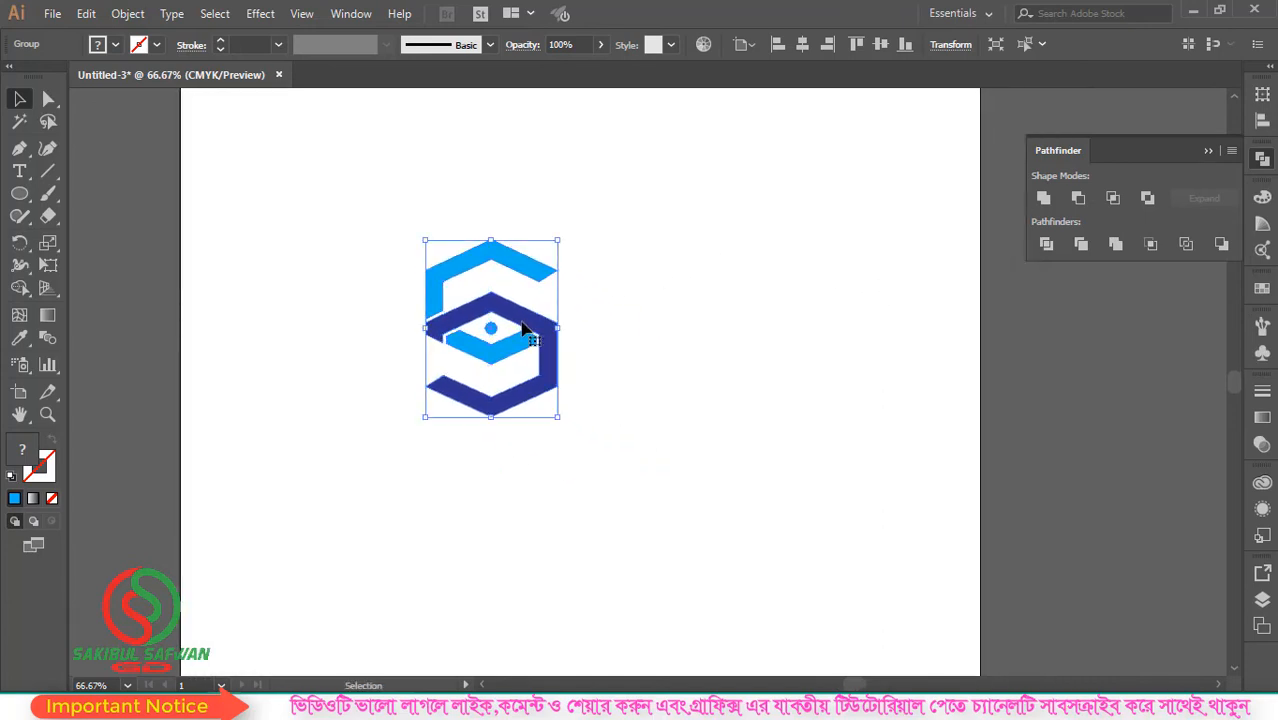
pyautogui.moveTo(522, 328); pyautogui.dragTo(621, 284)
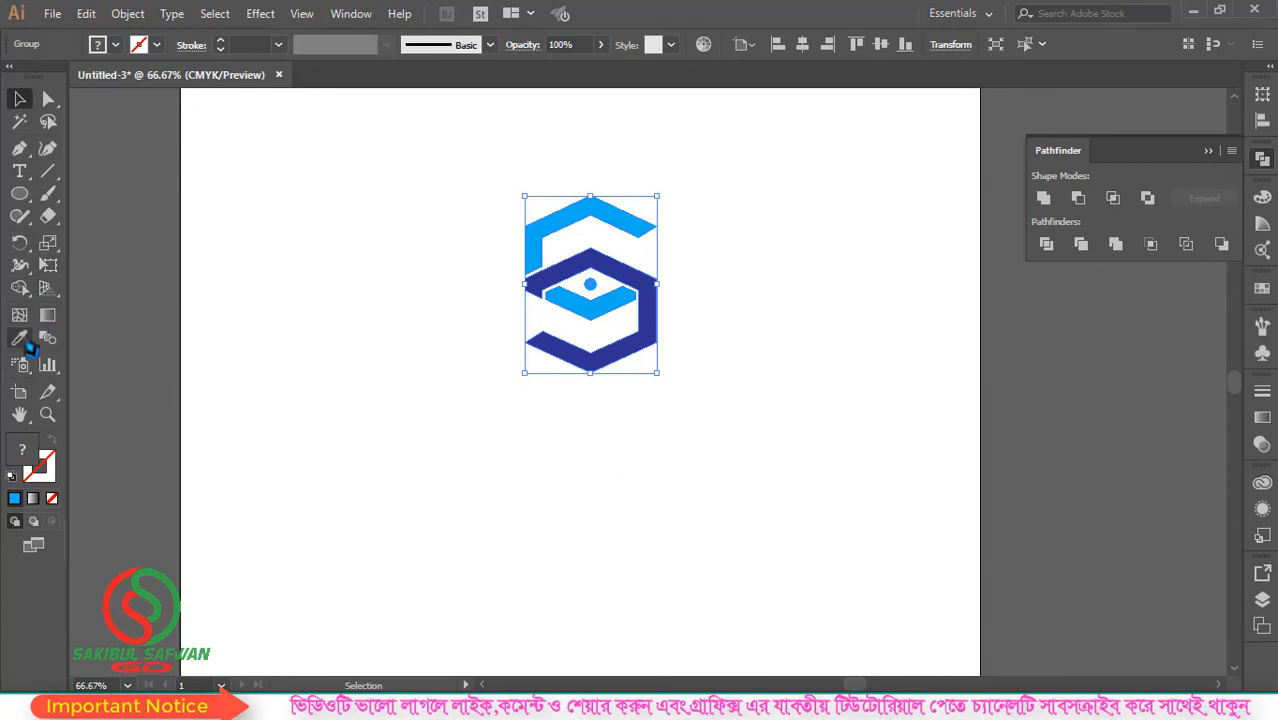
# - Add the text "Smart Company" at 72 pt just below the S logo
pyautogui.moveTo(19, 171); pyautogui.dragTo(68, 176)
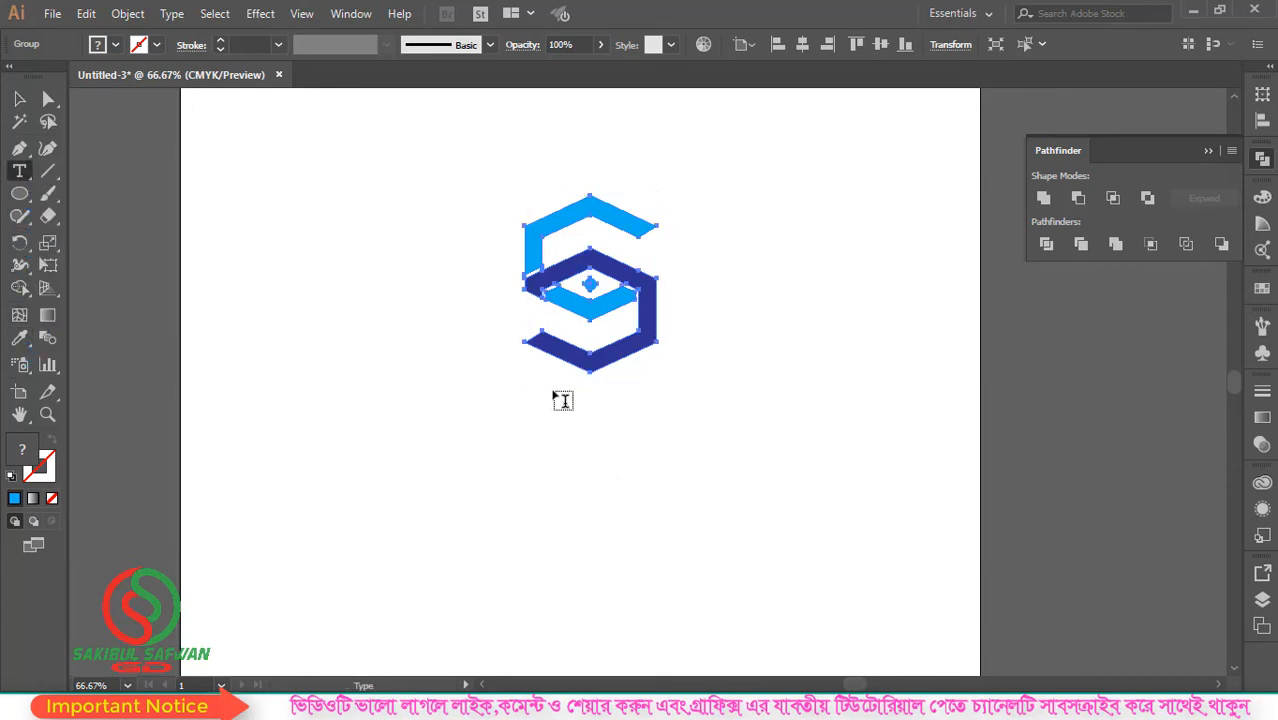
pyautogui.click(538, 435)
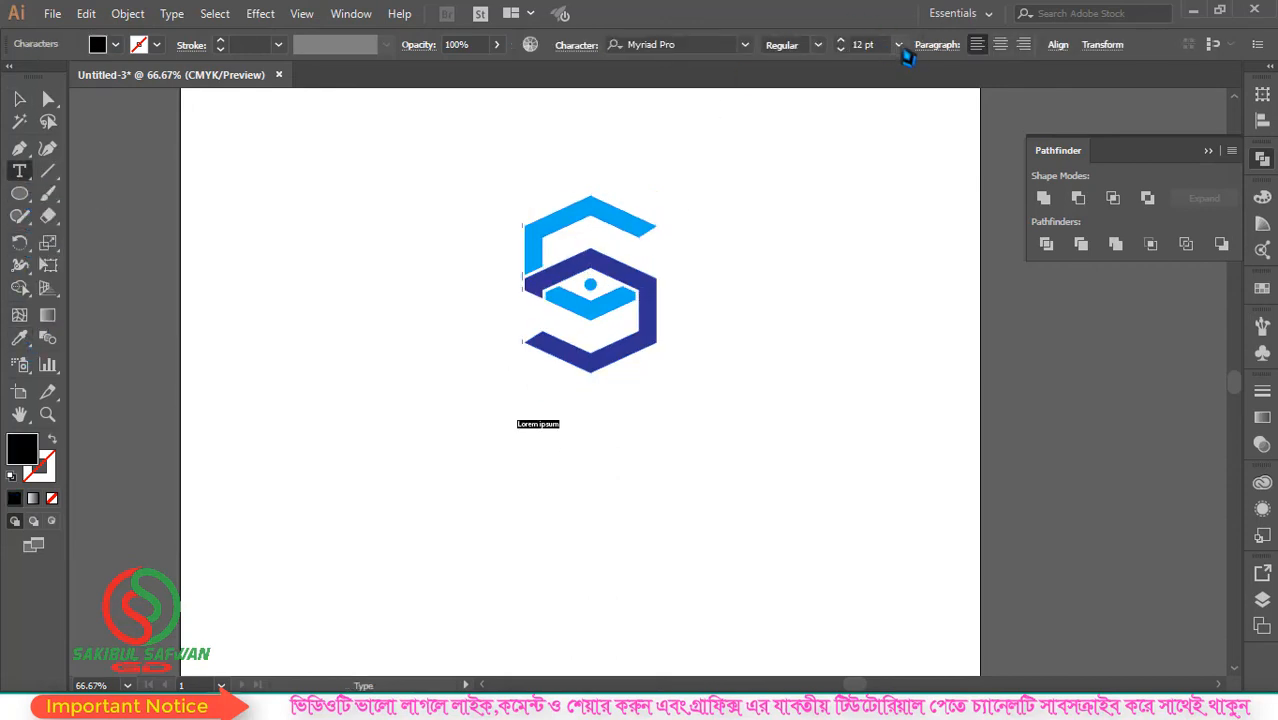
pyautogui.click(899, 45)
pyautogui.click(930, 377)
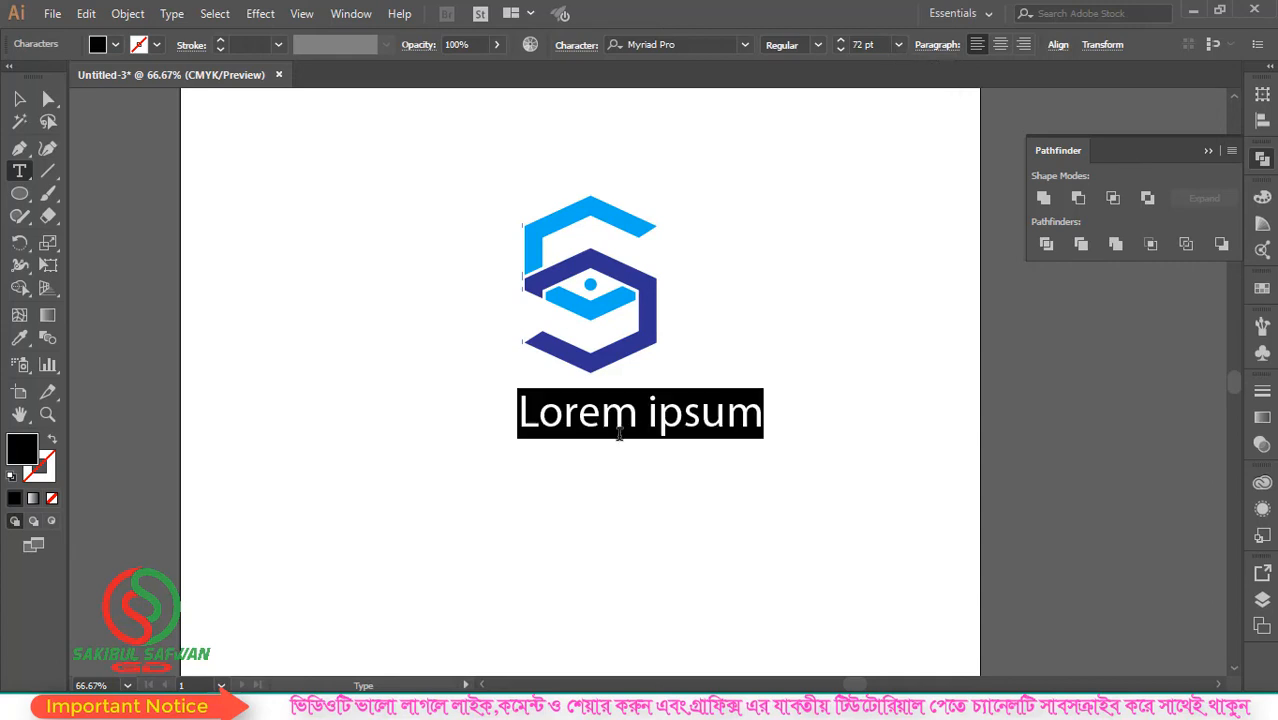
pyautogui.write('SMa')
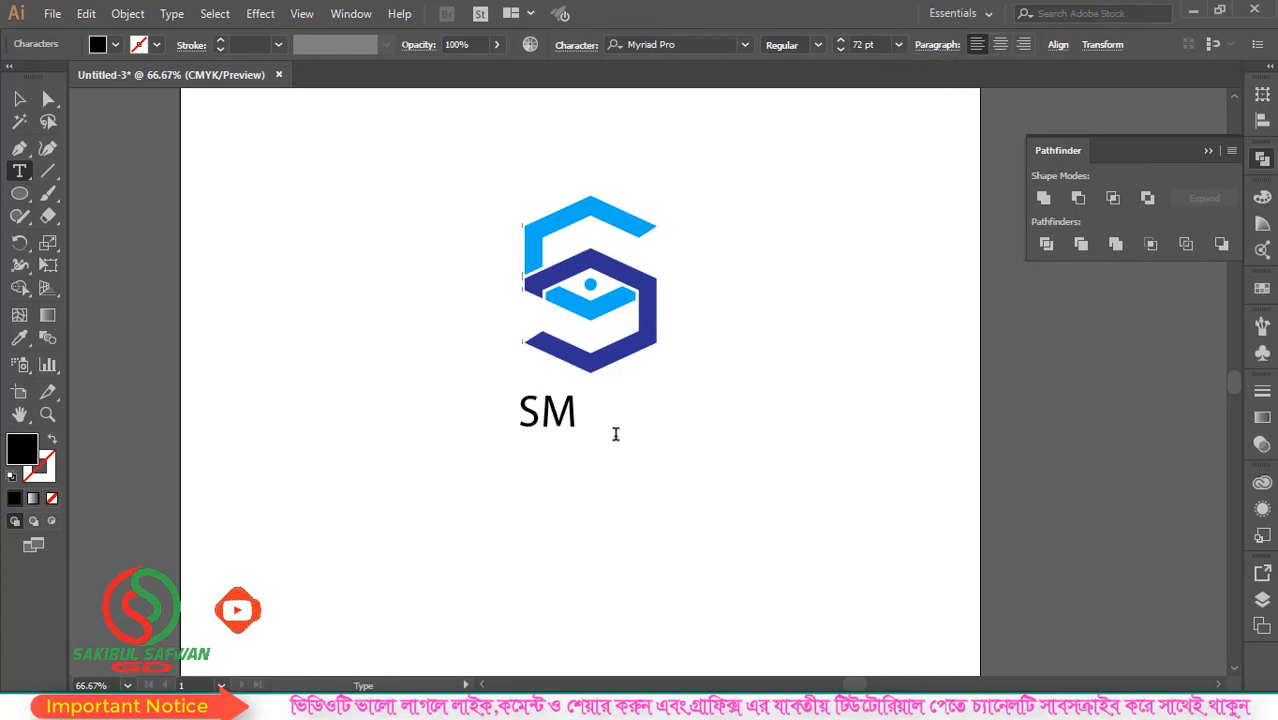
pyautogui.press('BackSpace')
pyautogui.press('BackSpace')
pyautogui.write('mart')
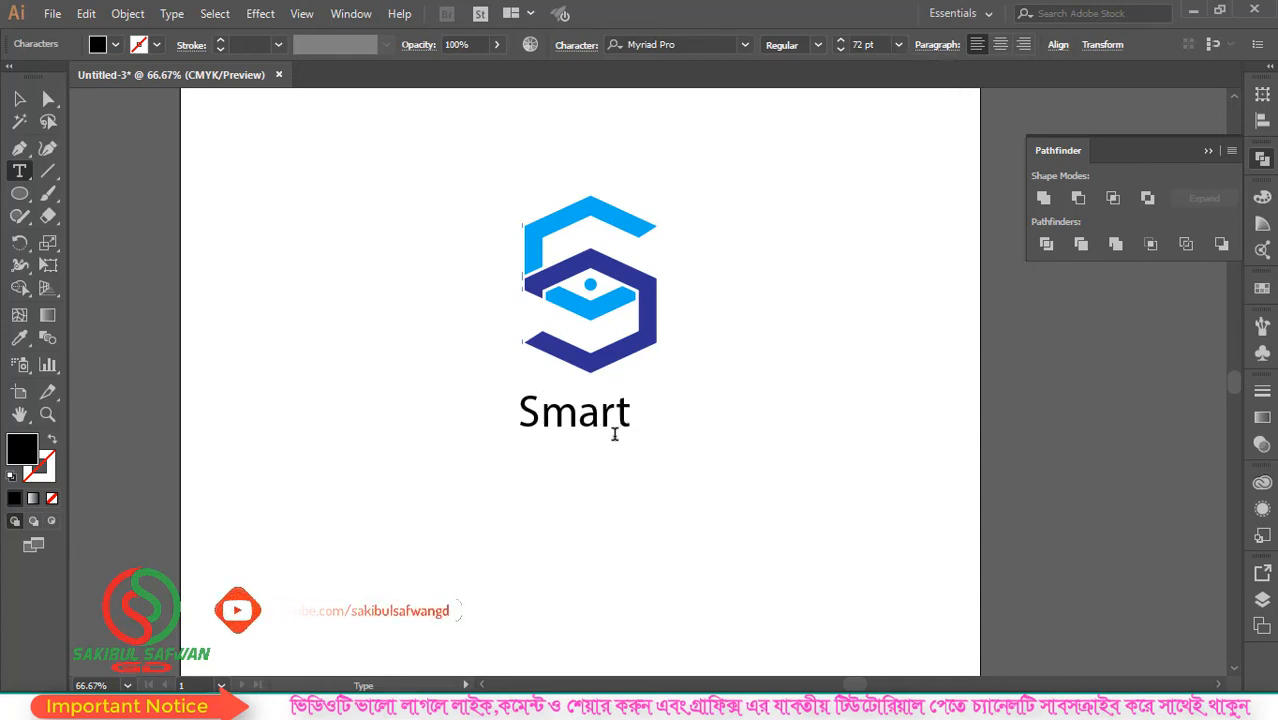
pyautogui.write(' Co')
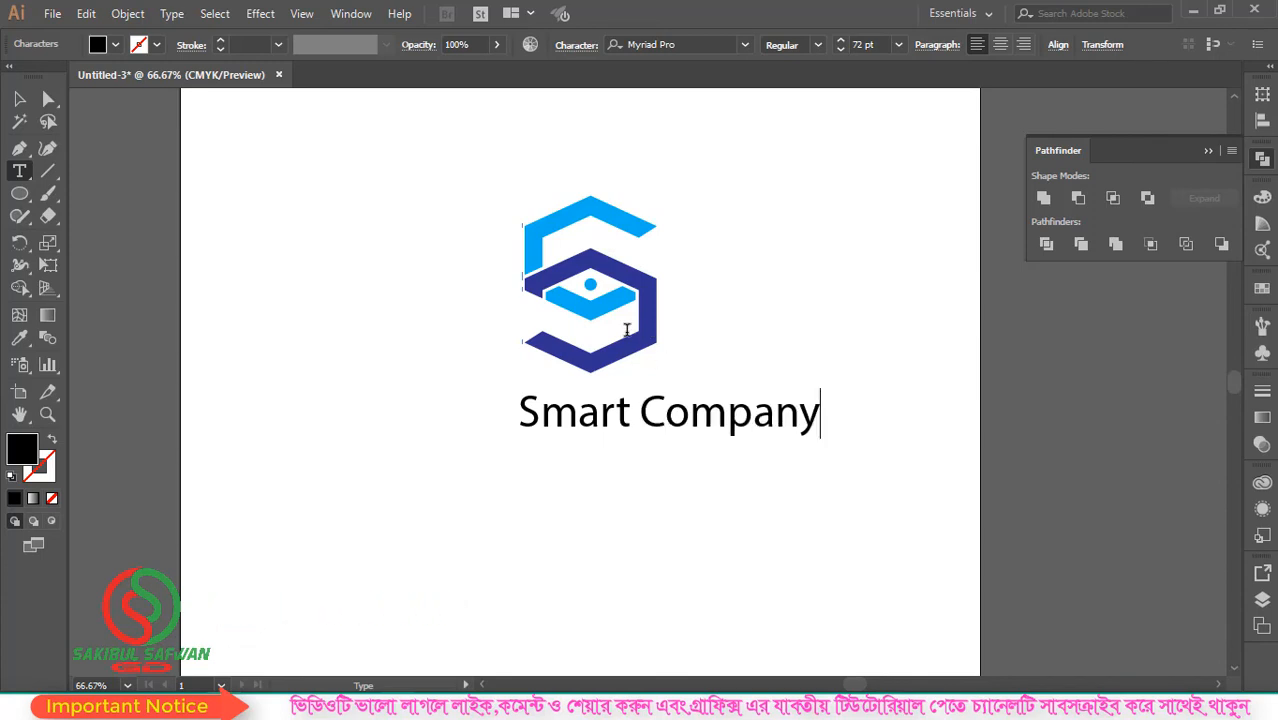
pyautogui.write('mpany')
pyautogui.press('Escape')
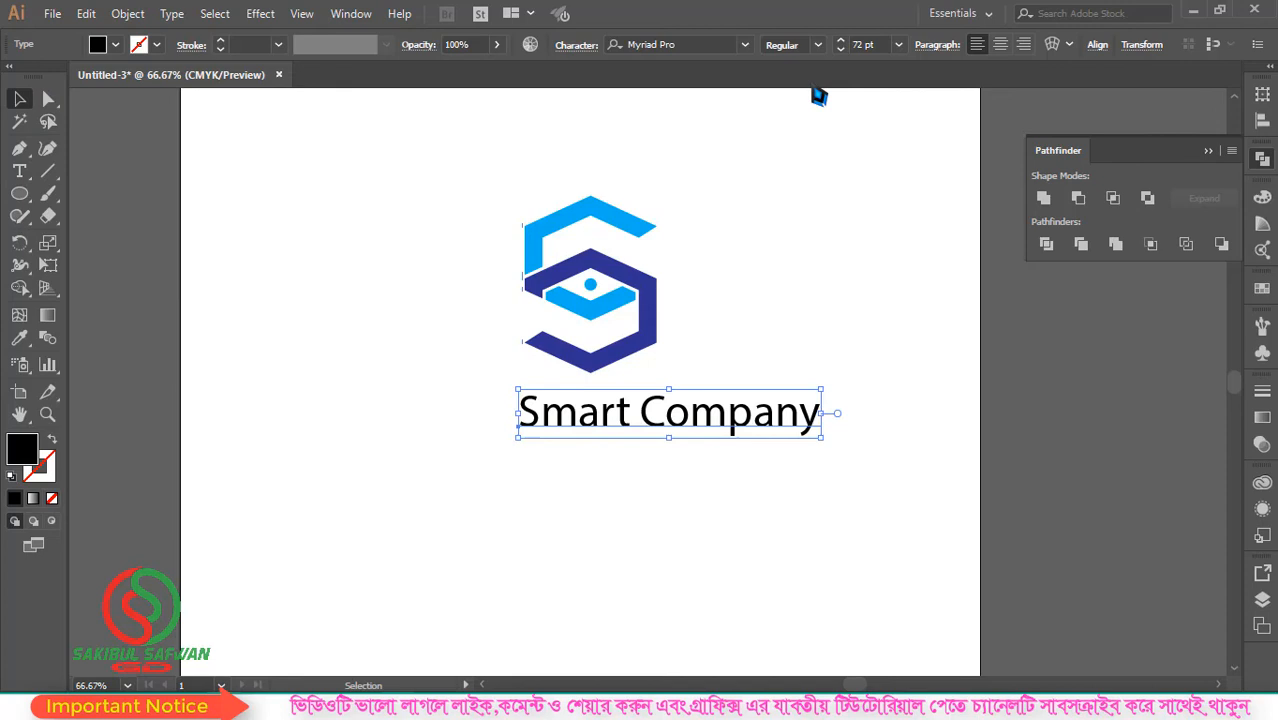
# - Set the company name's font to Montserrat Medium and shift the text left to sit under the logo
pyautogui.click(699, 43)
pyautogui.write('m')
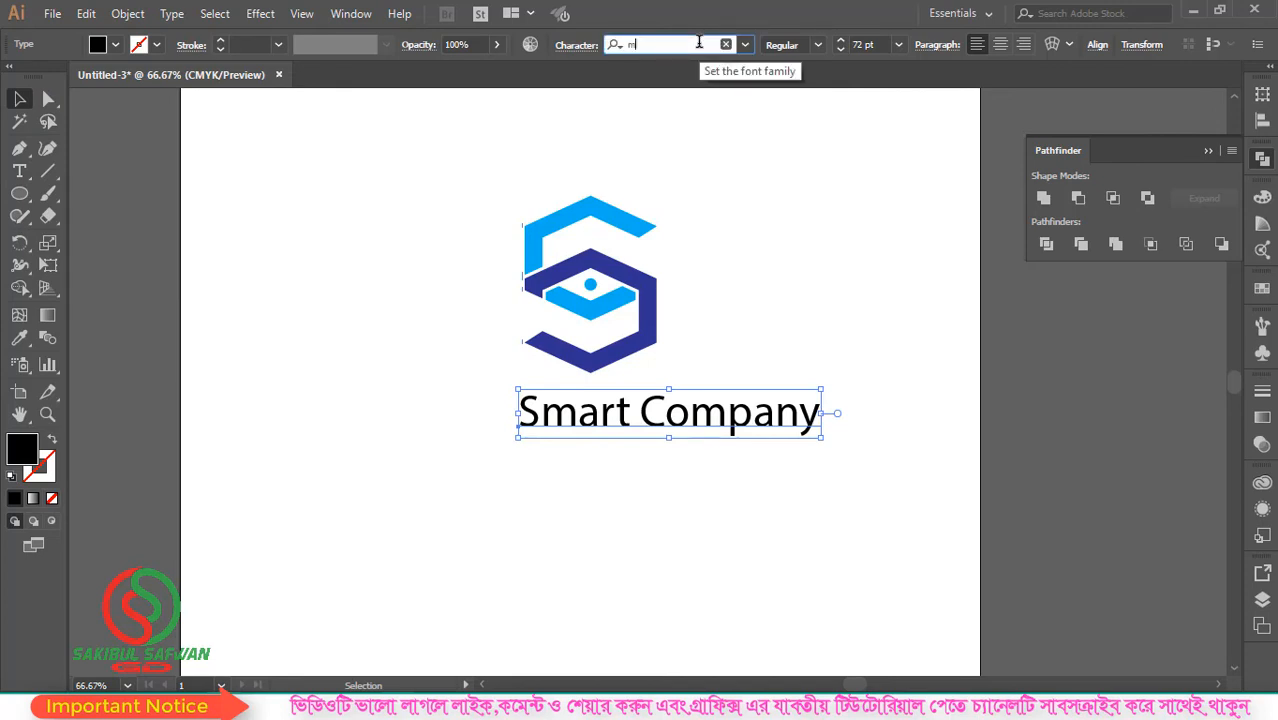
pyautogui.write('onts')
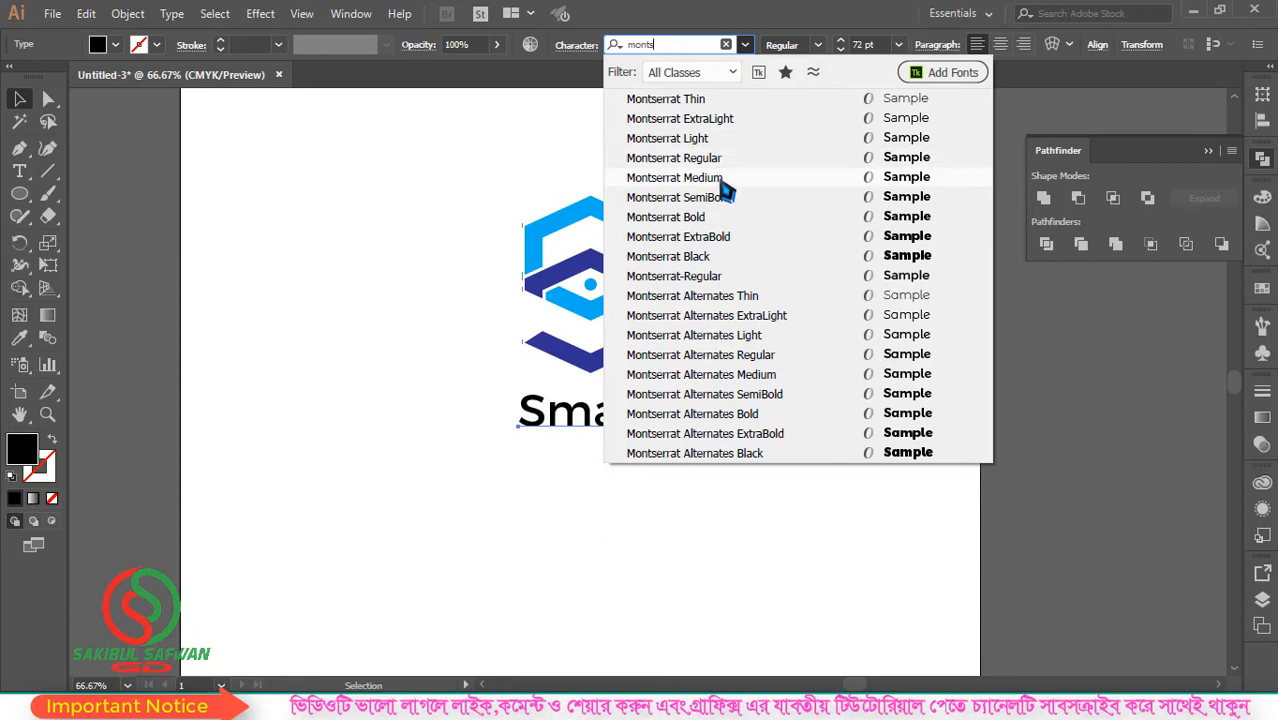
pyautogui.click(722, 178)
pyautogui.moveTo(835, 422); pyautogui.dragTo(719, 422)
# - Convert the "Smart Company" text to outlines and nudge it slightly right and up toward the logo
pyautogui.rightClick(706, 418)
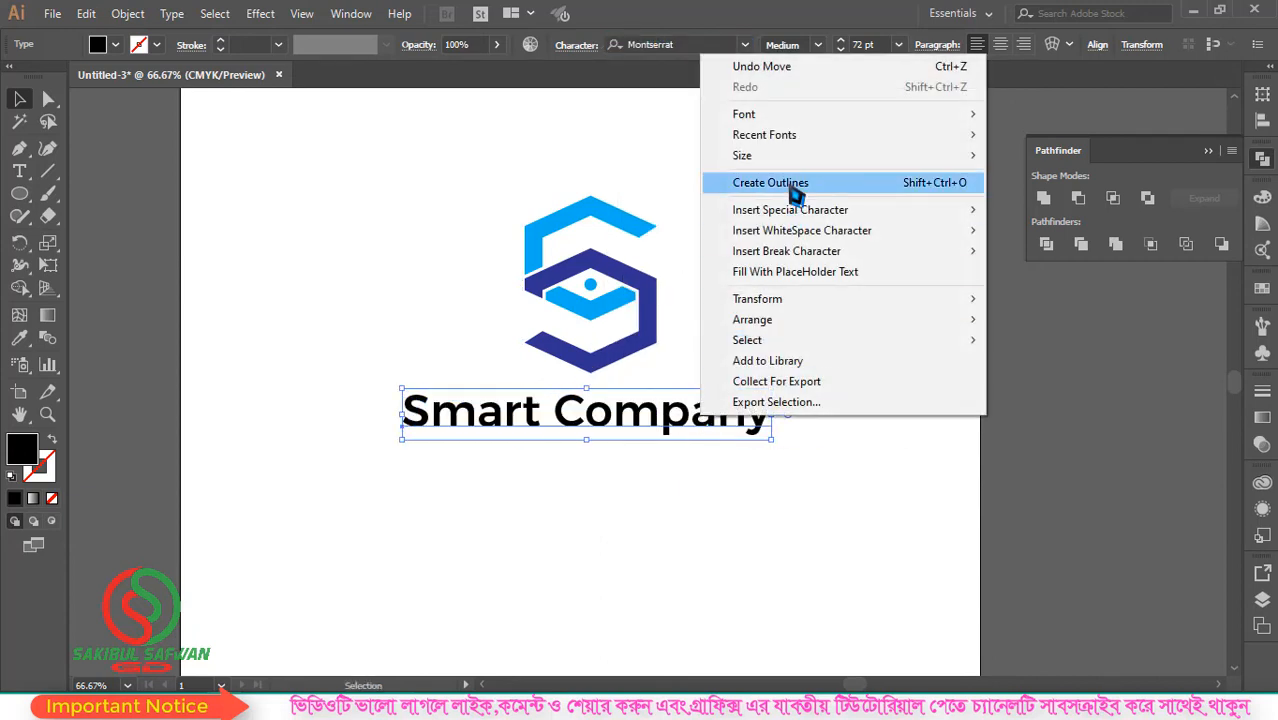
pyautogui.click(716, 194)
pyautogui.click(681, 426)
pyautogui.moveTo(672, 423); pyautogui.dragTo(683, 419)
pyautogui.click(736, 329)
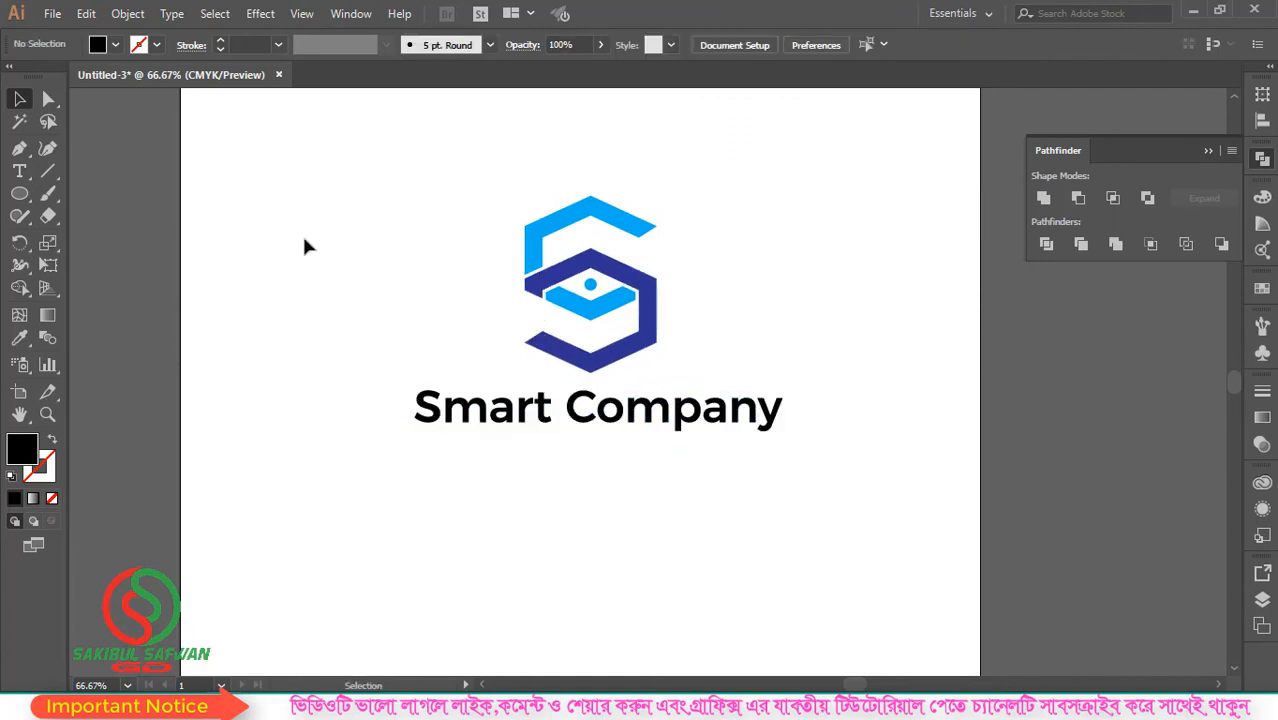
# - Narrow the outlined company name horizontally about its centre, keeping its height
pyautogui.click(778, 425)
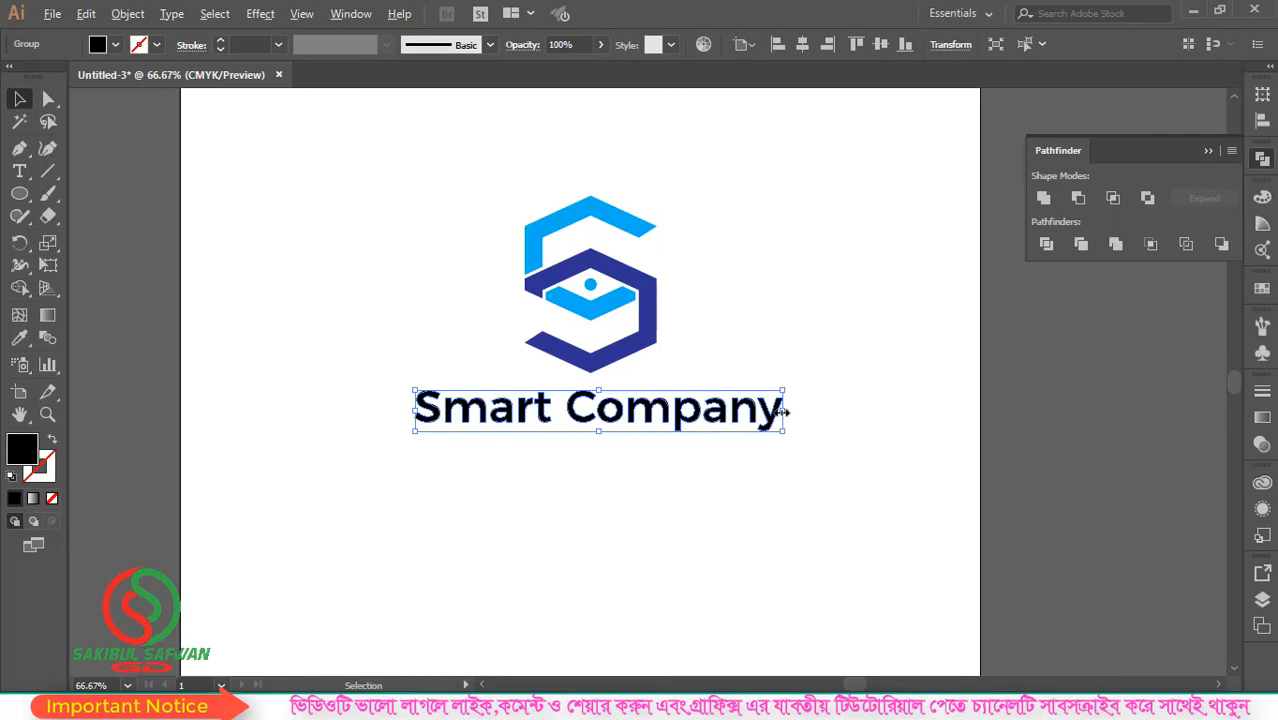
pyautogui.moveTo(785, 411); pyautogui.dragTo(764, 411)
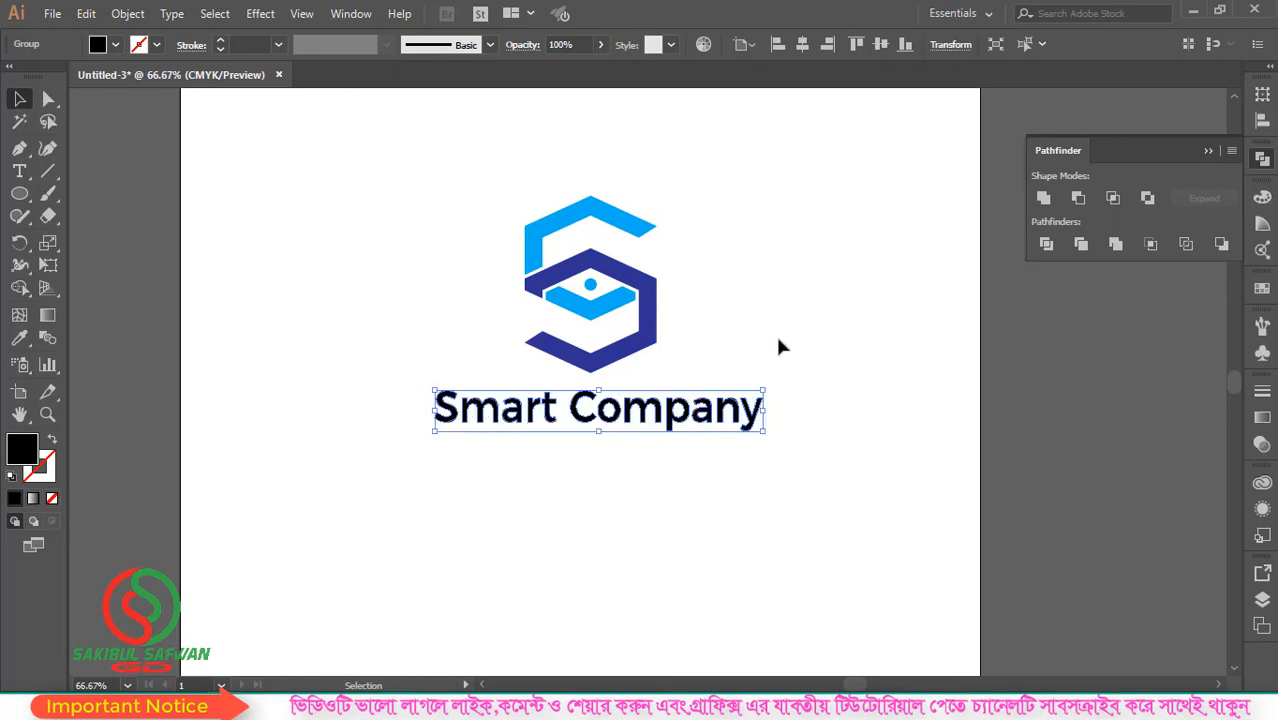
pyautogui.click(779, 342)
# - Colour the letters of the word "Smart" with the light blue sampled from the upper S piece
pyautogui.moveTo(44, 93); pyautogui.dragTo(110, 97)
pyautogui.moveTo(565, 380); pyautogui.dragTo(416, 455)
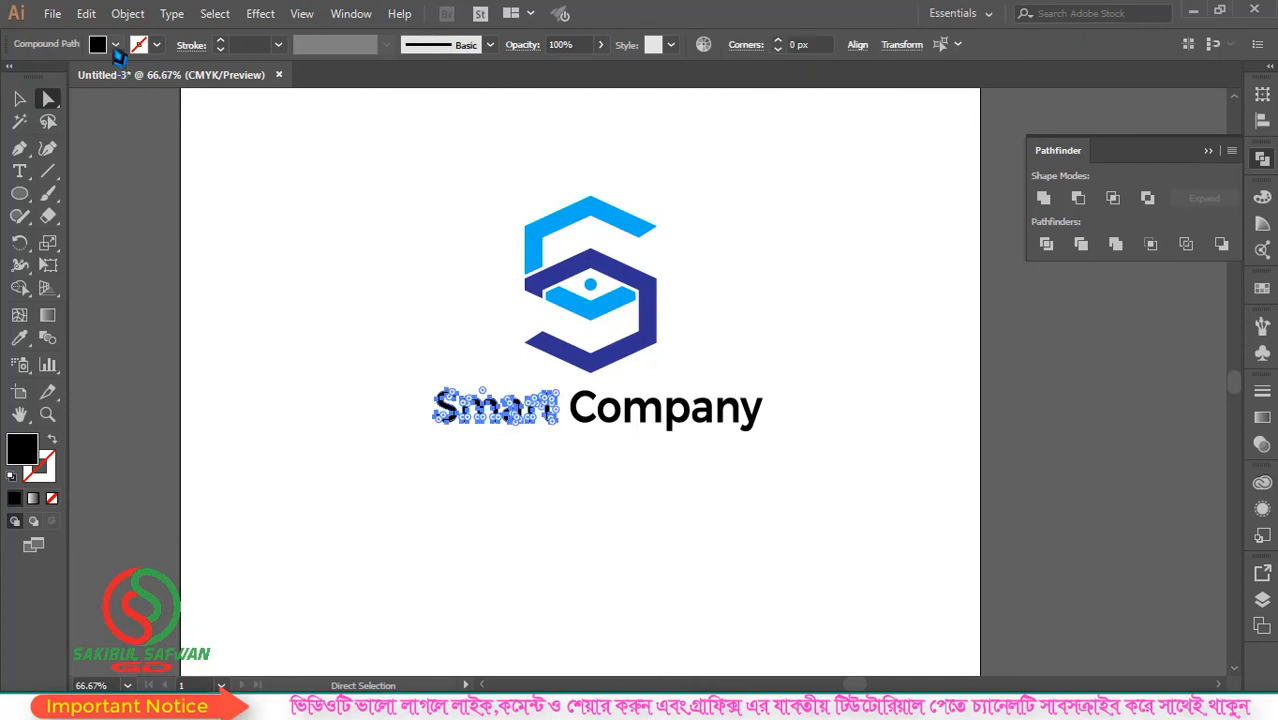
pyautogui.moveTo(19, 338); pyautogui.dragTo(62, 334)
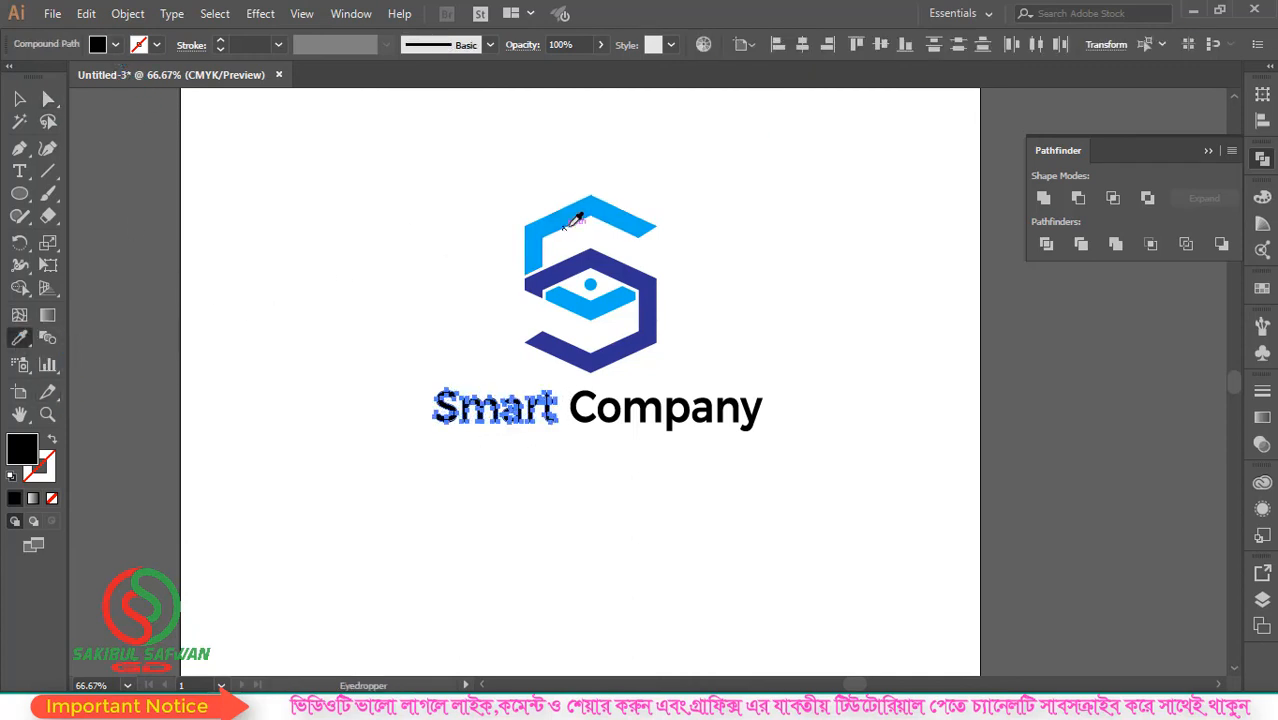
pyautogui.click(557, 219)
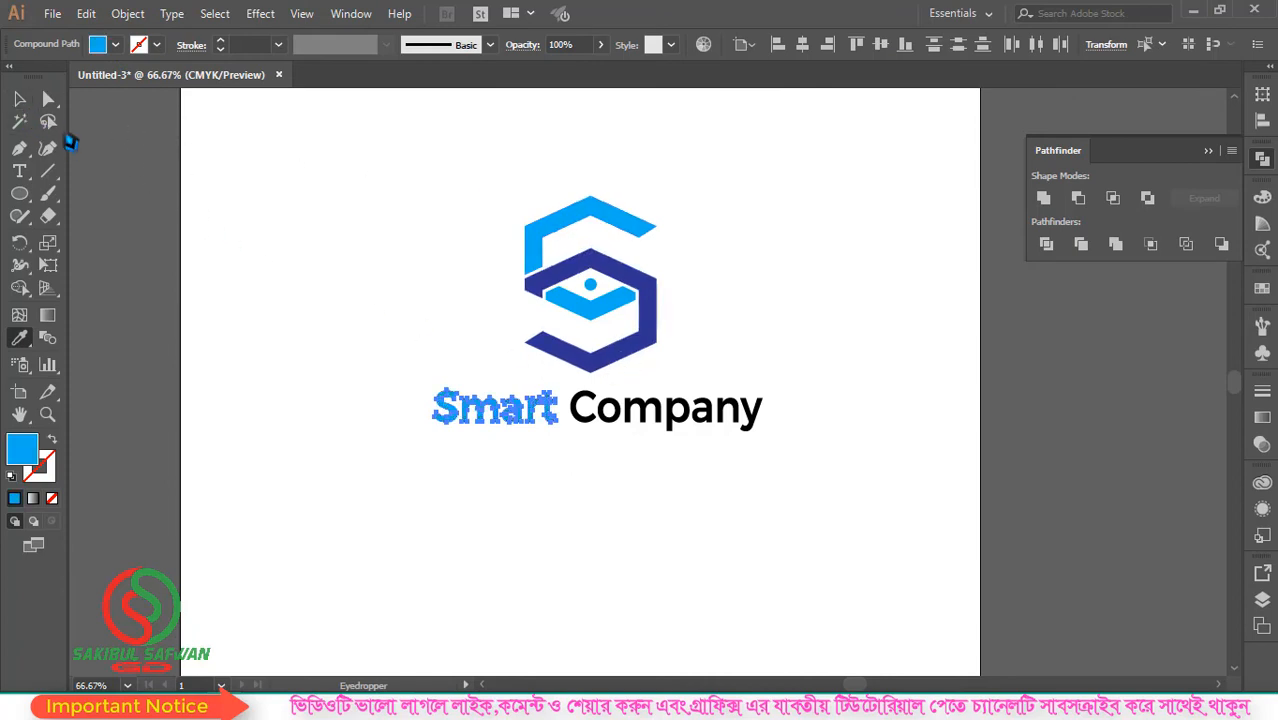
# - Colour the letters of the word "Company" with the dark blue sampled from the lower S piece
pyautogui.click(48, 98)
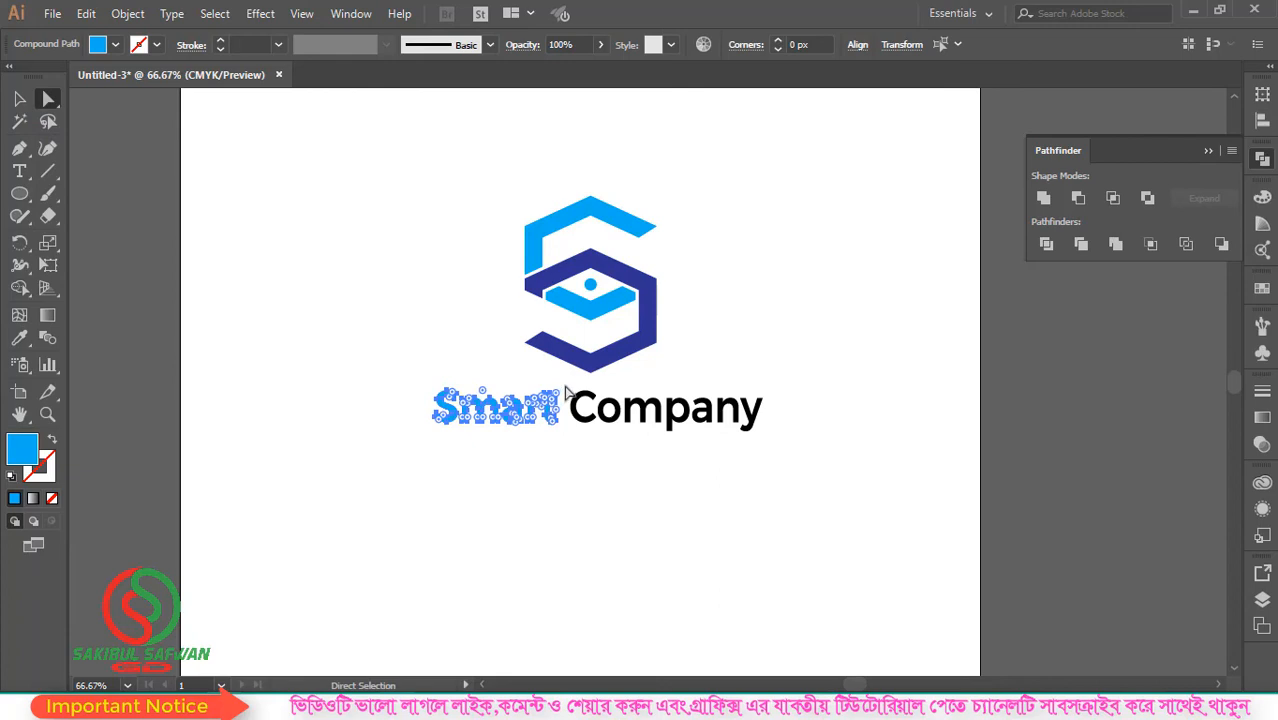
pyautogui.moveTo(566, 392); pyautogui.dragTo(808, 446)
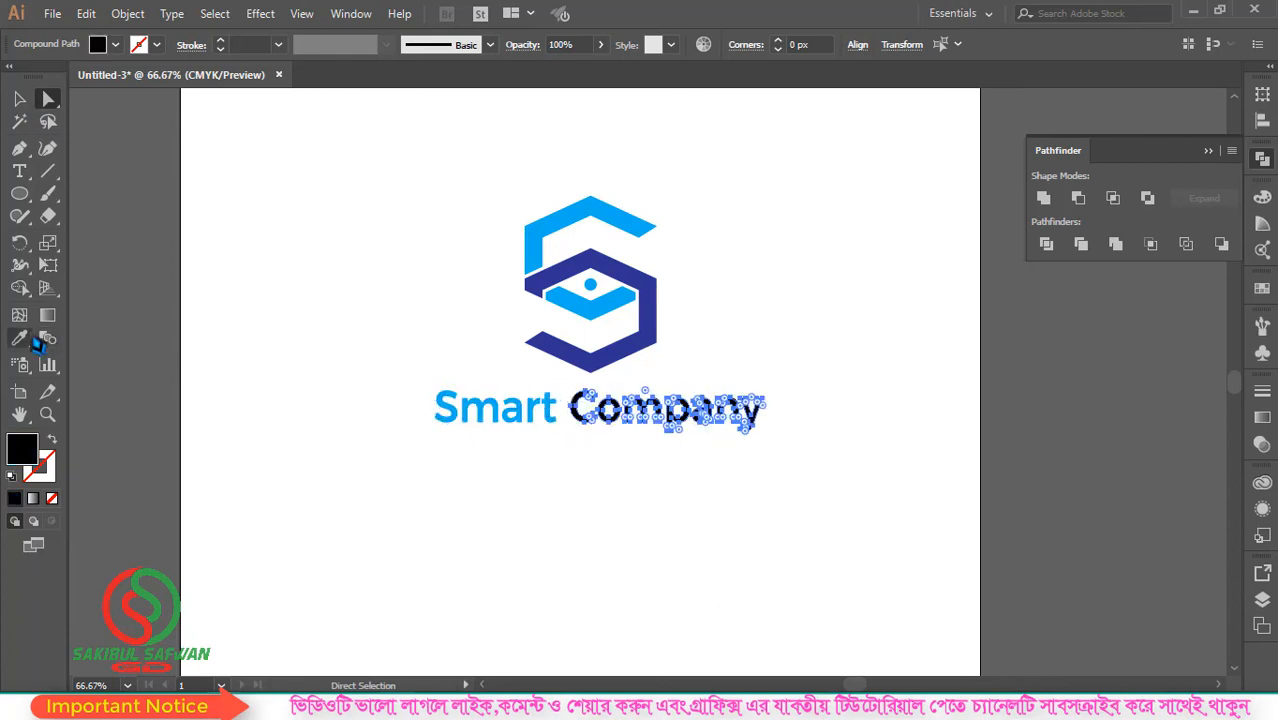
pyautogui.click(28, 339)
pyautogui.click(659, 290)
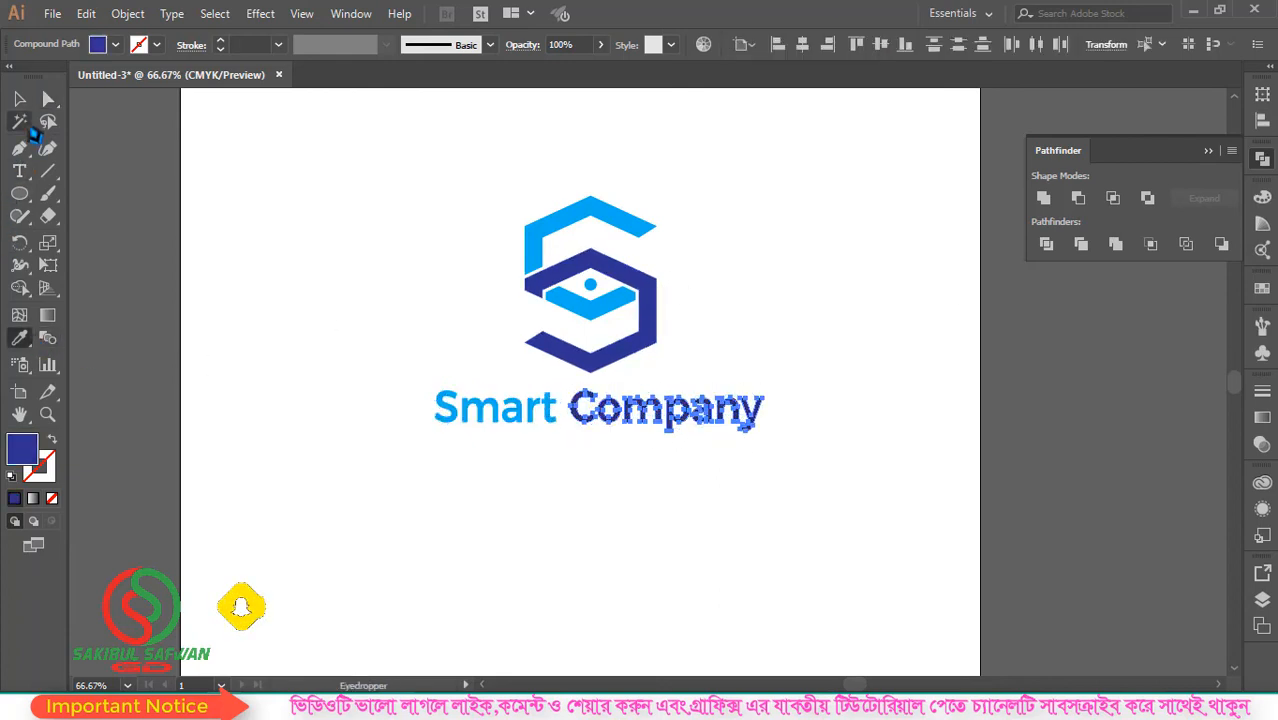
pyautogui.click(19, 98)
pyautogui.click(542, 371)
# - Centre the S logo and the company name horizontally on the artboard
pyautogui.hotkey('ctrl', '-')
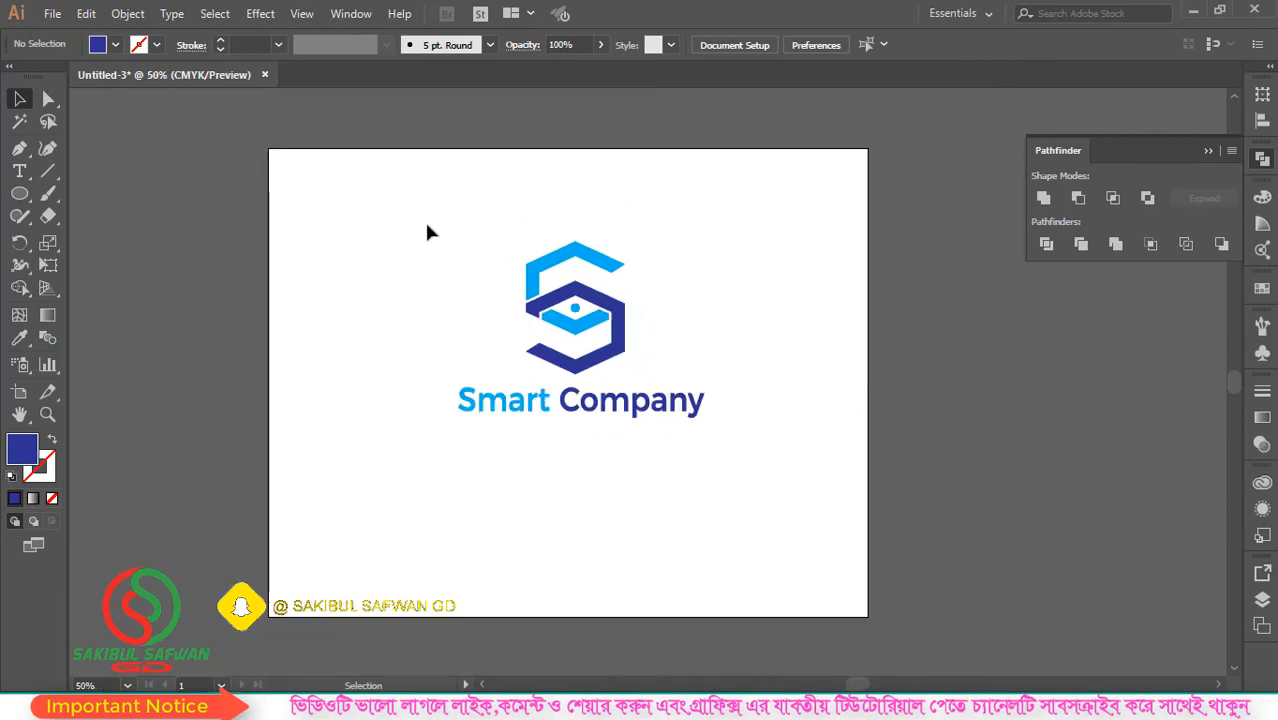
pyautogui.moveTo(426, 232); pyautogui.dragTo(806, 462)
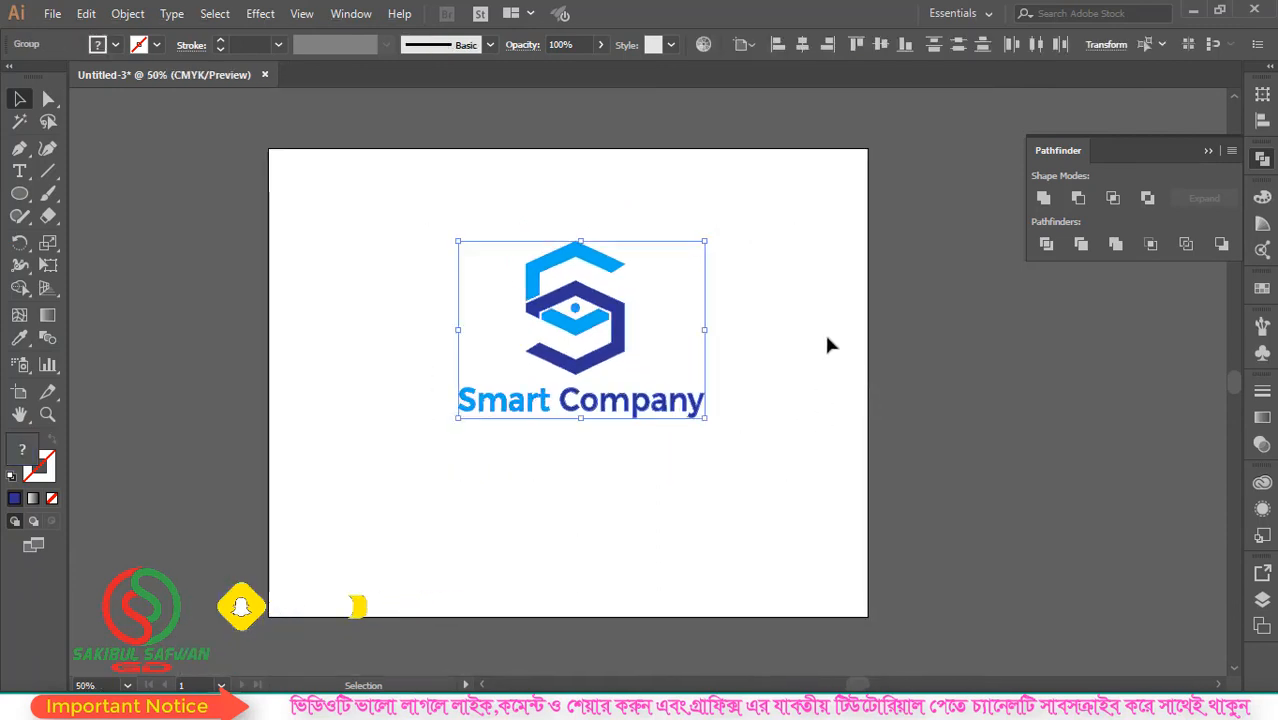
pyautogui.click(802, 45)
pyautogui.click(684, 378)
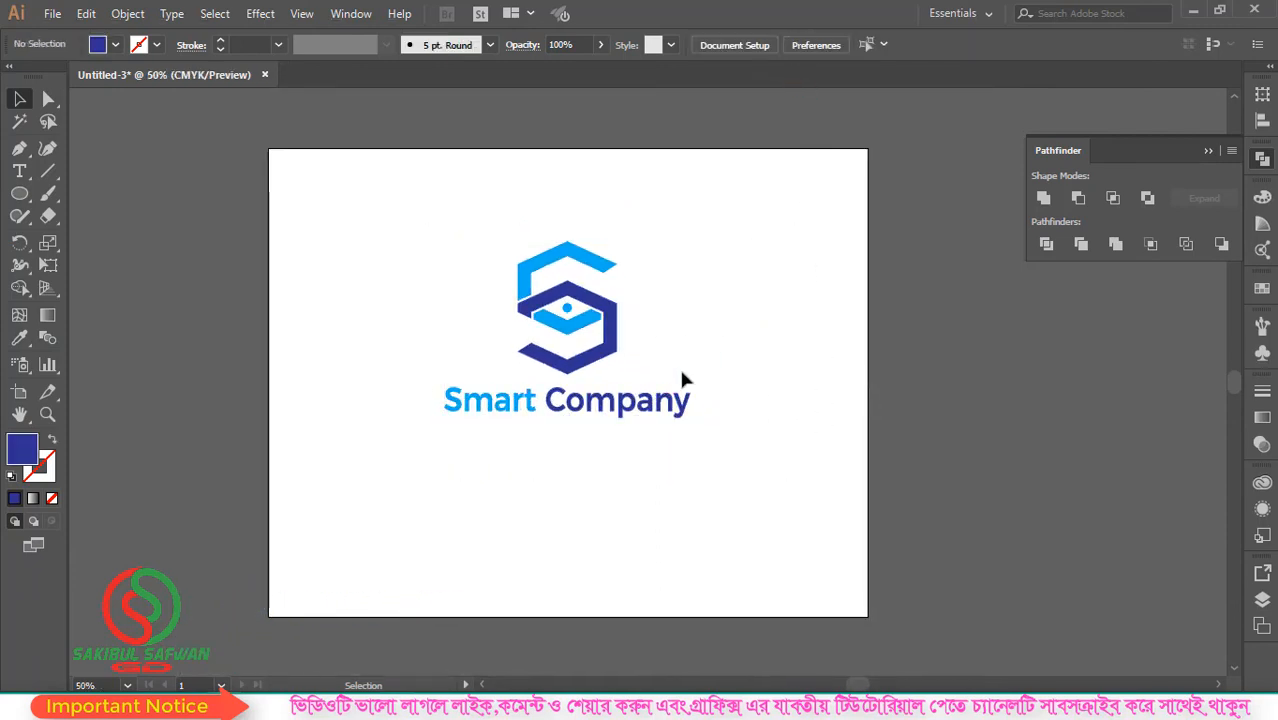
# - Enlarge the company name slightly about its centre, keeping its proportions
pyautogui.click(577, 400)
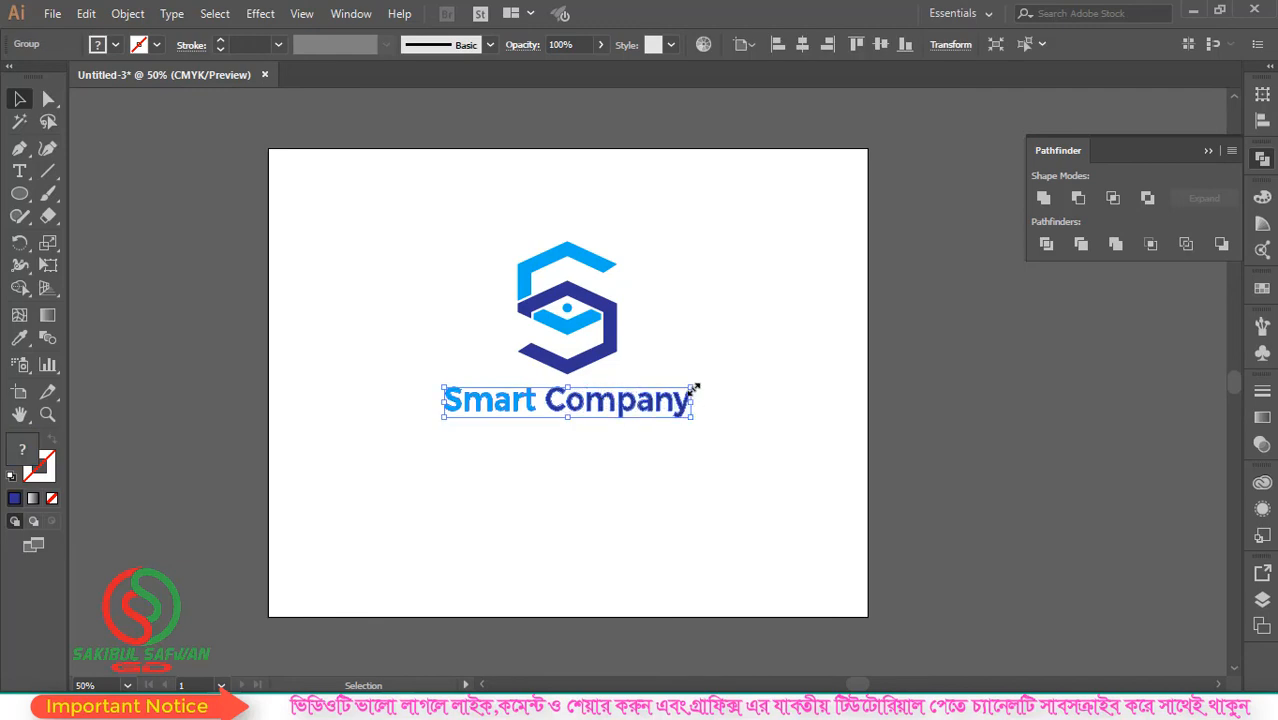
pyautogui.scroll(2, 667, 412)
pyautogui.moveTo(717, 361); pyautogui.dragTo(737, 357)
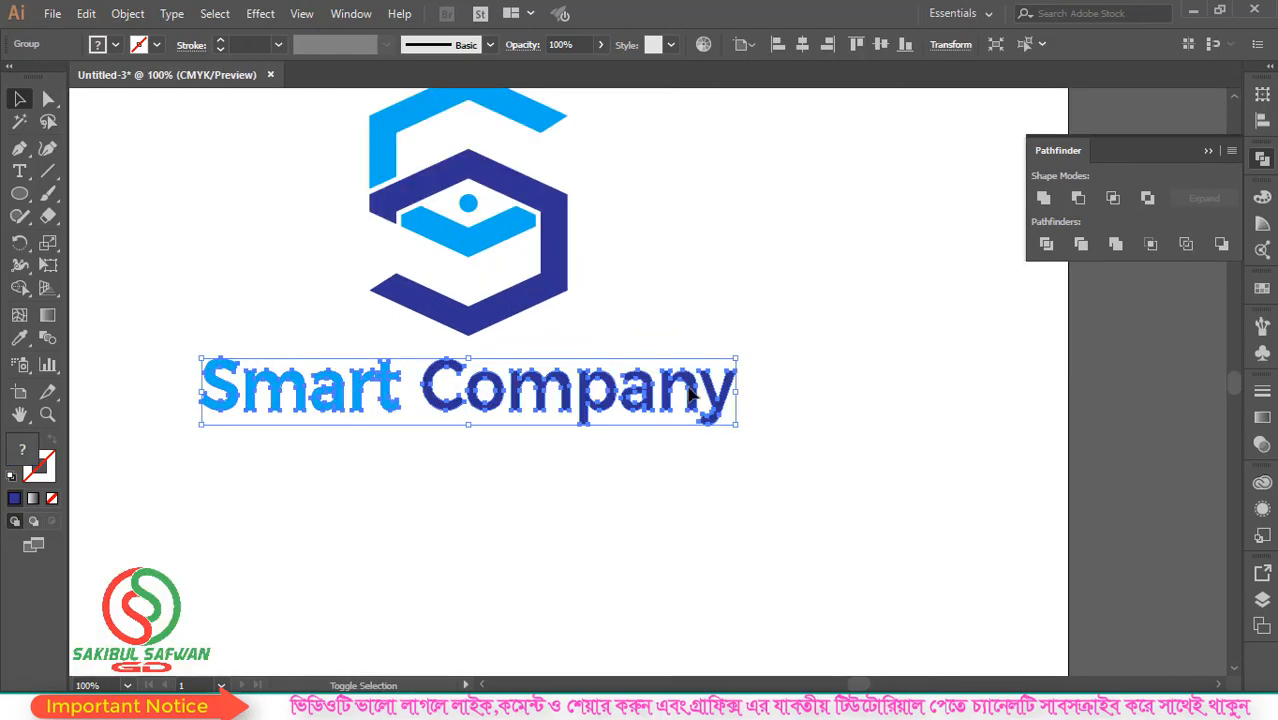
pyautogui.scroll(-2, 610, 409)
# - Group the S logo and the company name together
pyautogui.moveTo(740, 176); pyautogui.dragTo(384, 496)
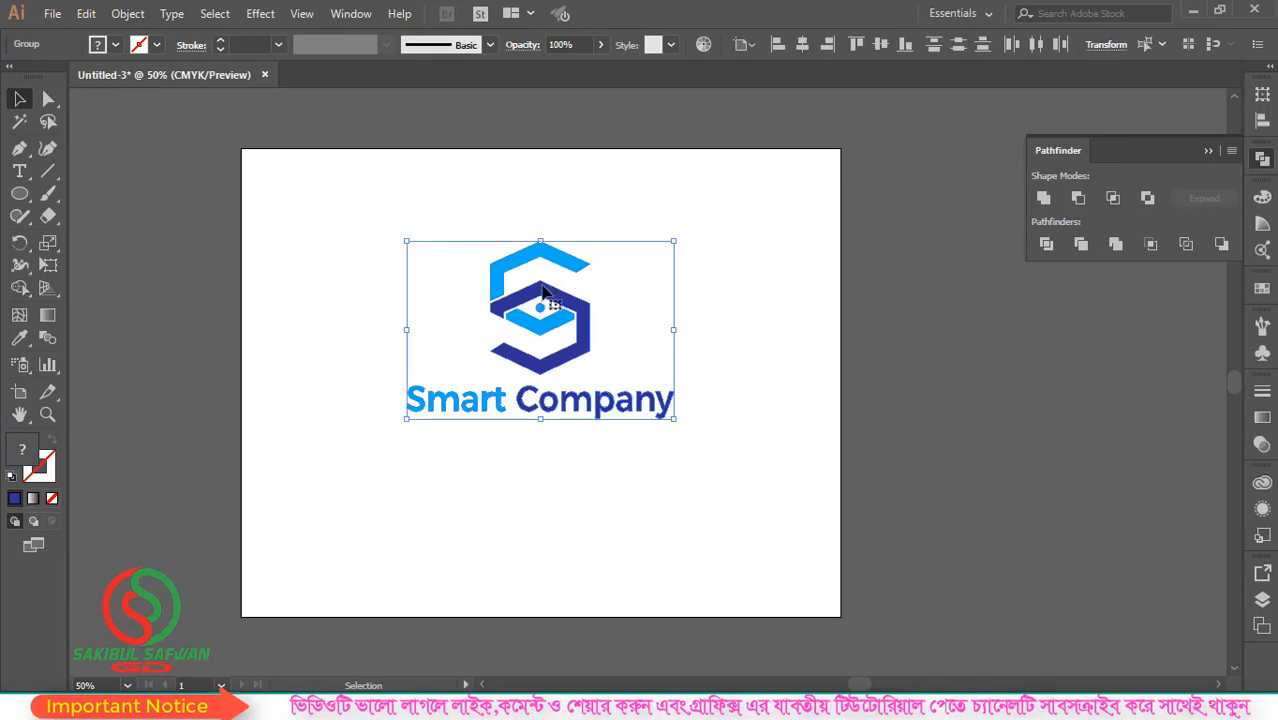
pyautogui.rightClick(543, 290)
pyautogui.click(606, 402)
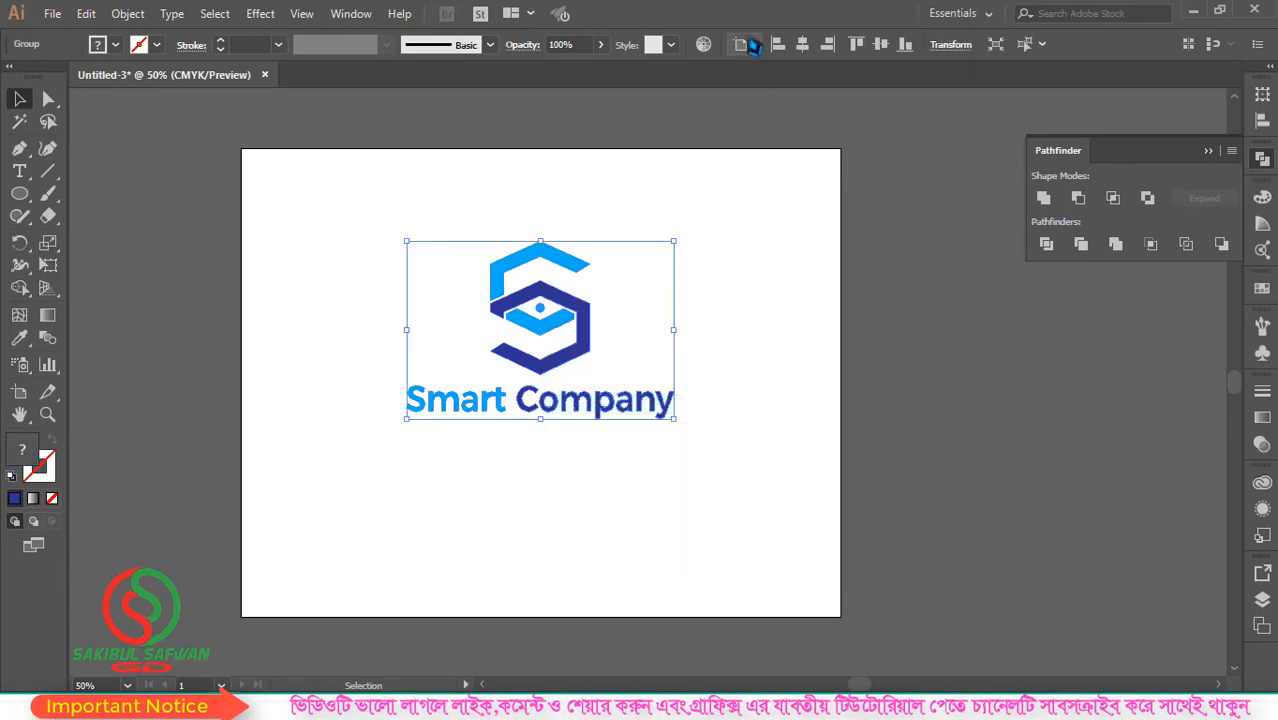
# - Centre the grouped logo vertically on the artboard and scale it up proportionally about its centre
pyautogui.click(748, 45)
pyautogui.click(783, 74)
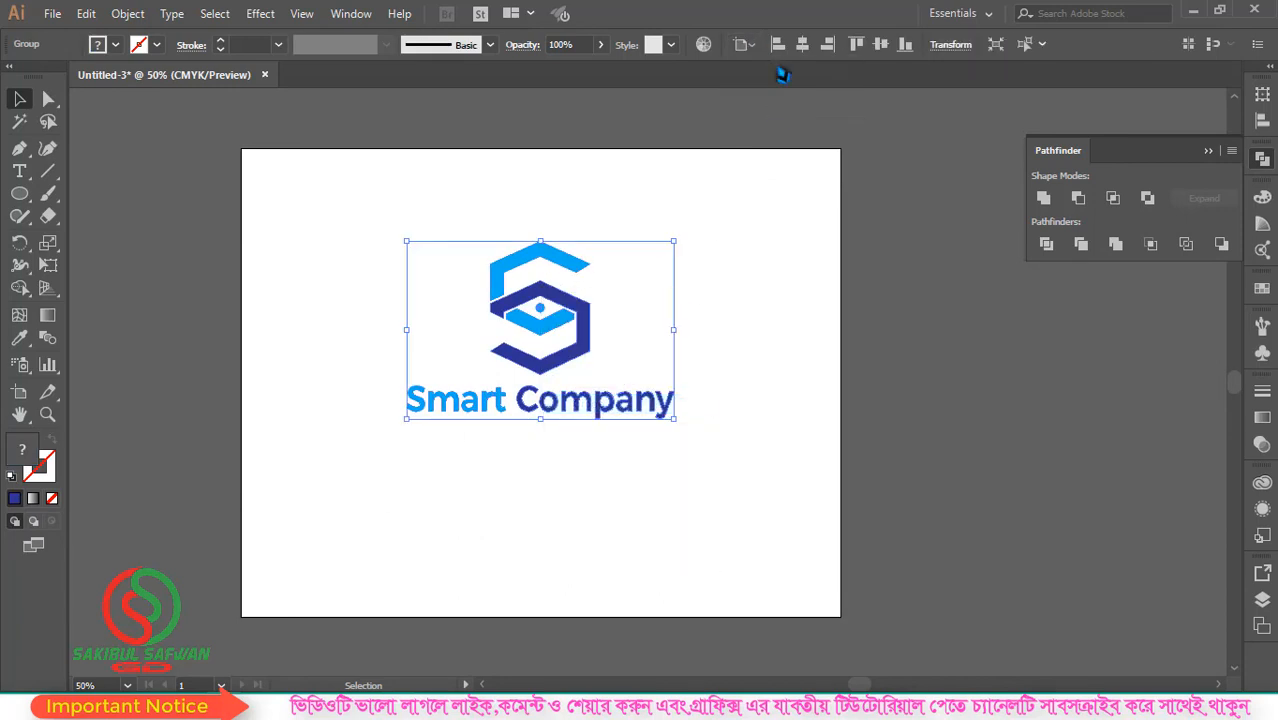
pyautogui.click(879, 45)
pyautogui.moveTo(680, 290); pyautogui.dragTo(737, 257)
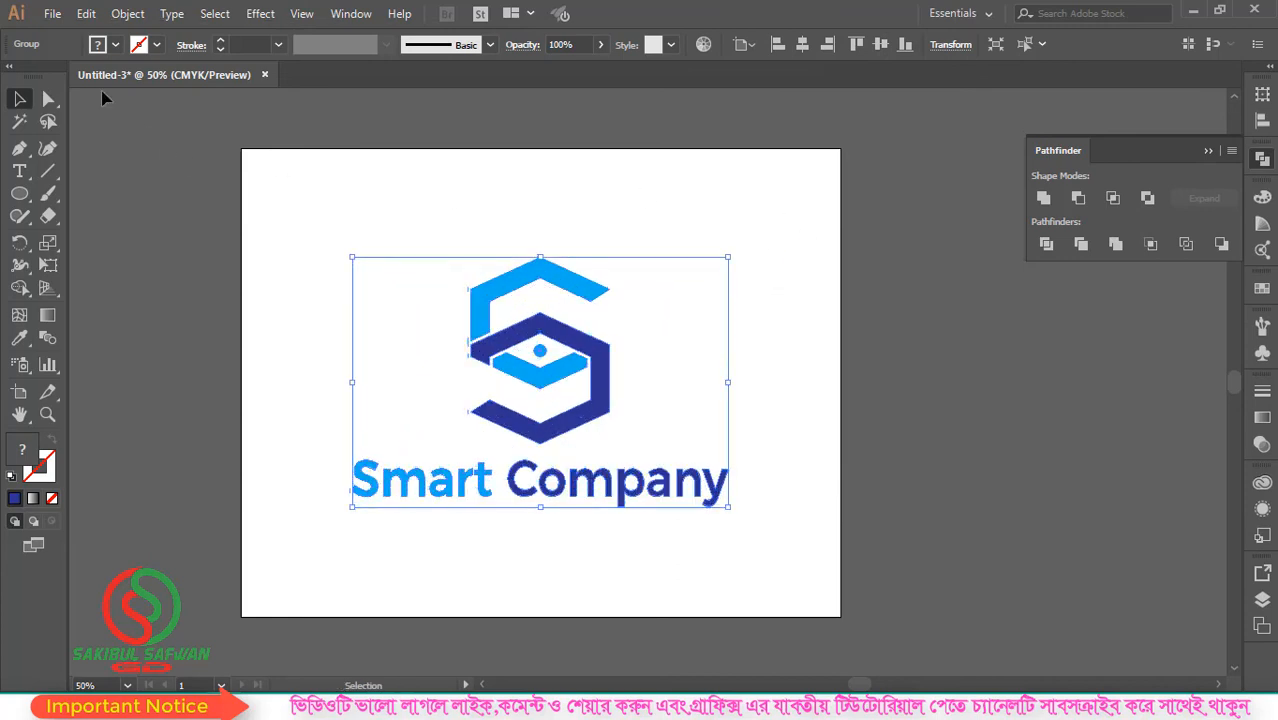
# - Save the document to the Desktop as an Adobe Illustrator file named "Smart company logo design" with the default Illustrator options
pyautogui.click(52, 13)
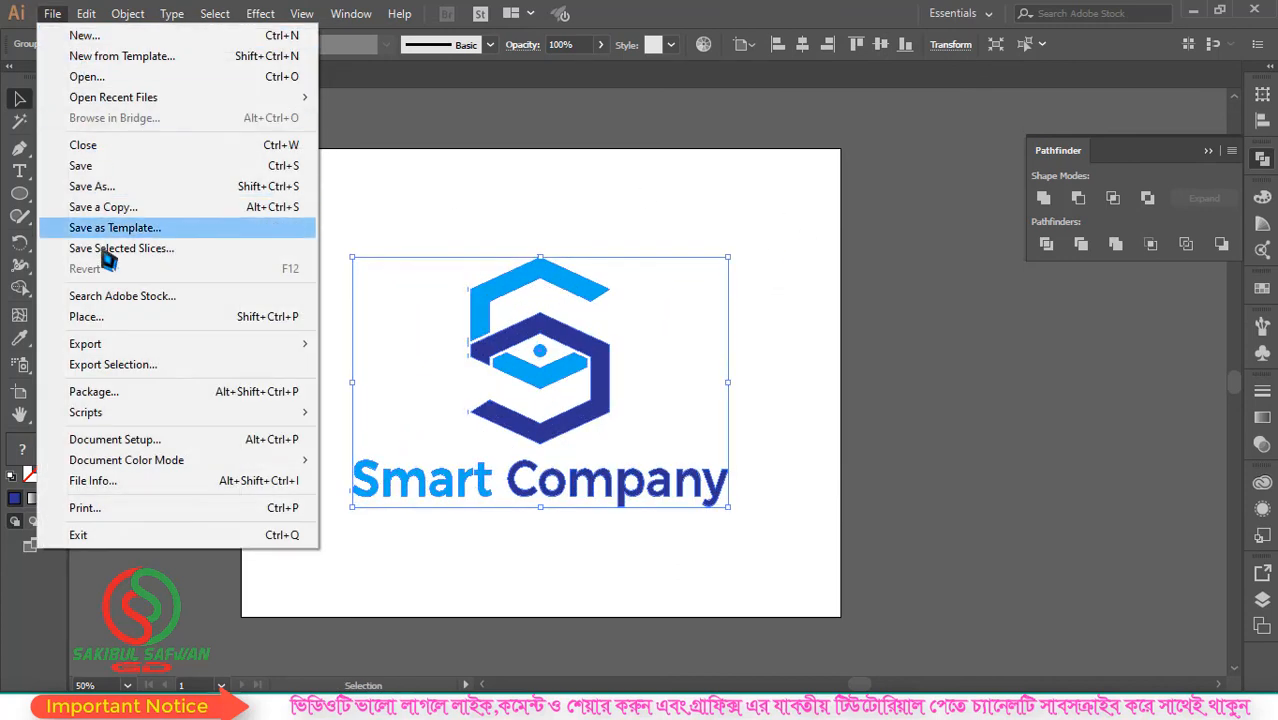
pyautogui.click(108, 187)
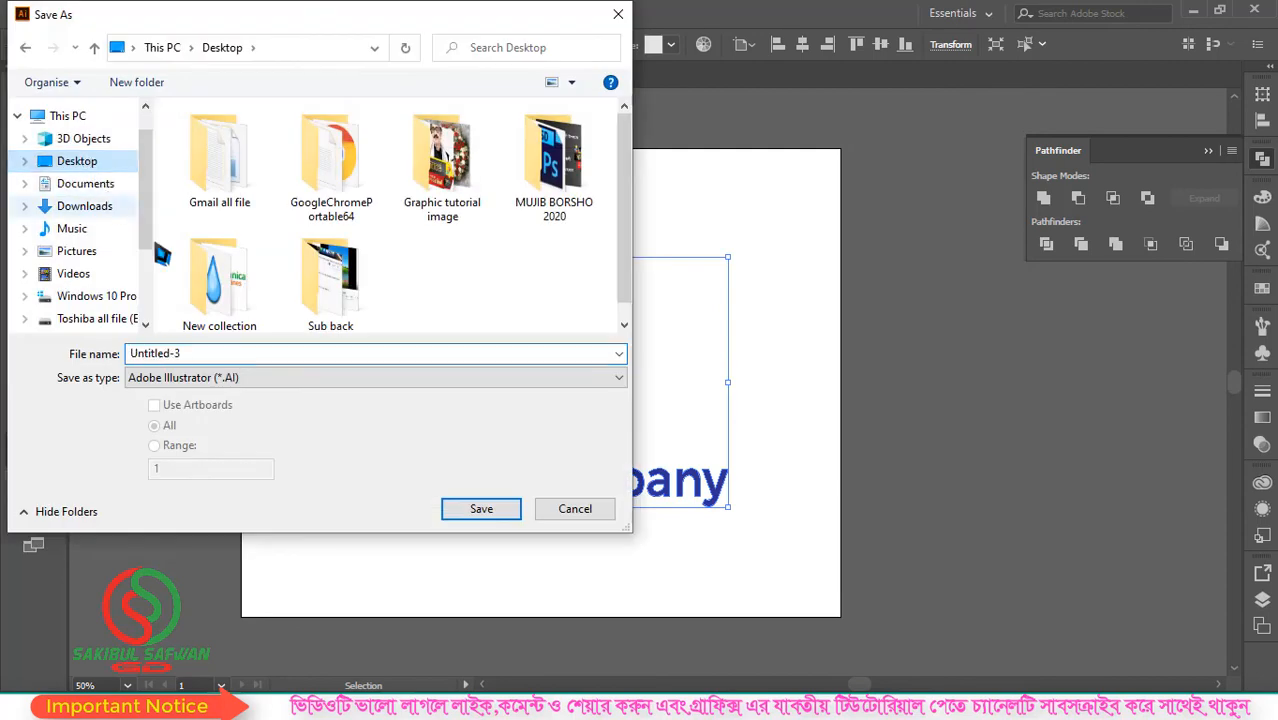
pyautogui.click(195, 356)
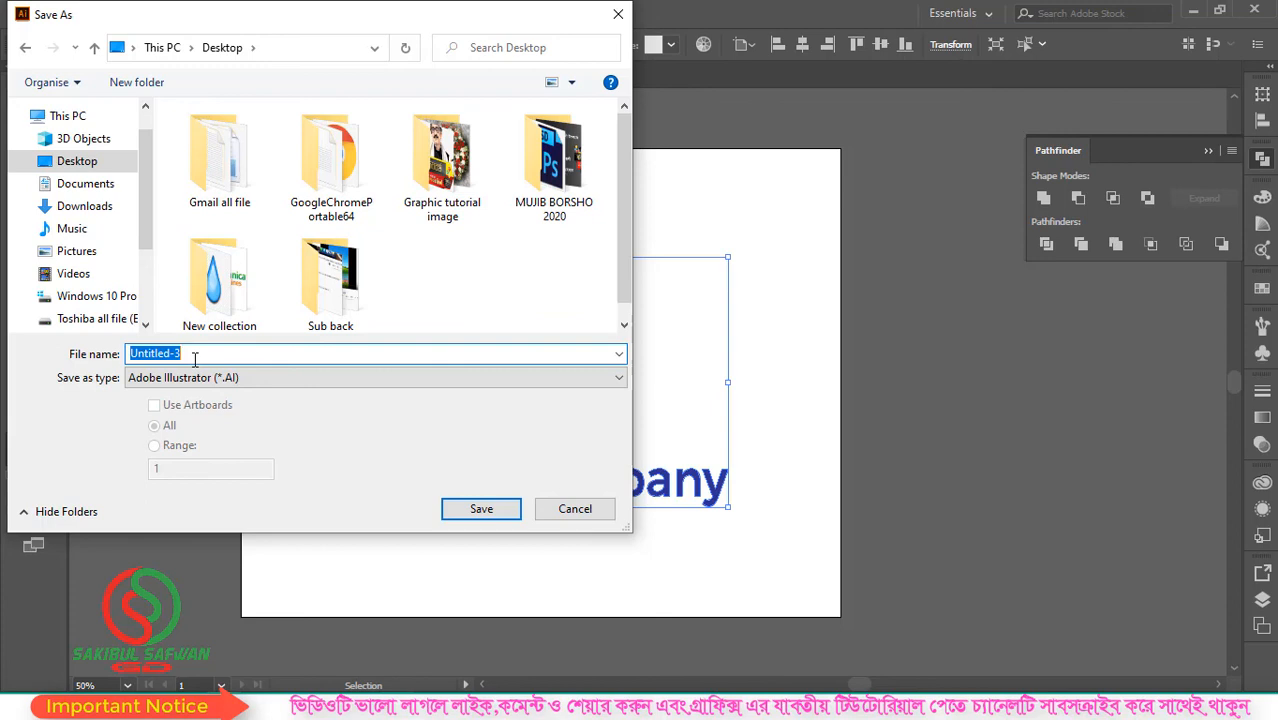
pyautogui.write('Smart company logo design')
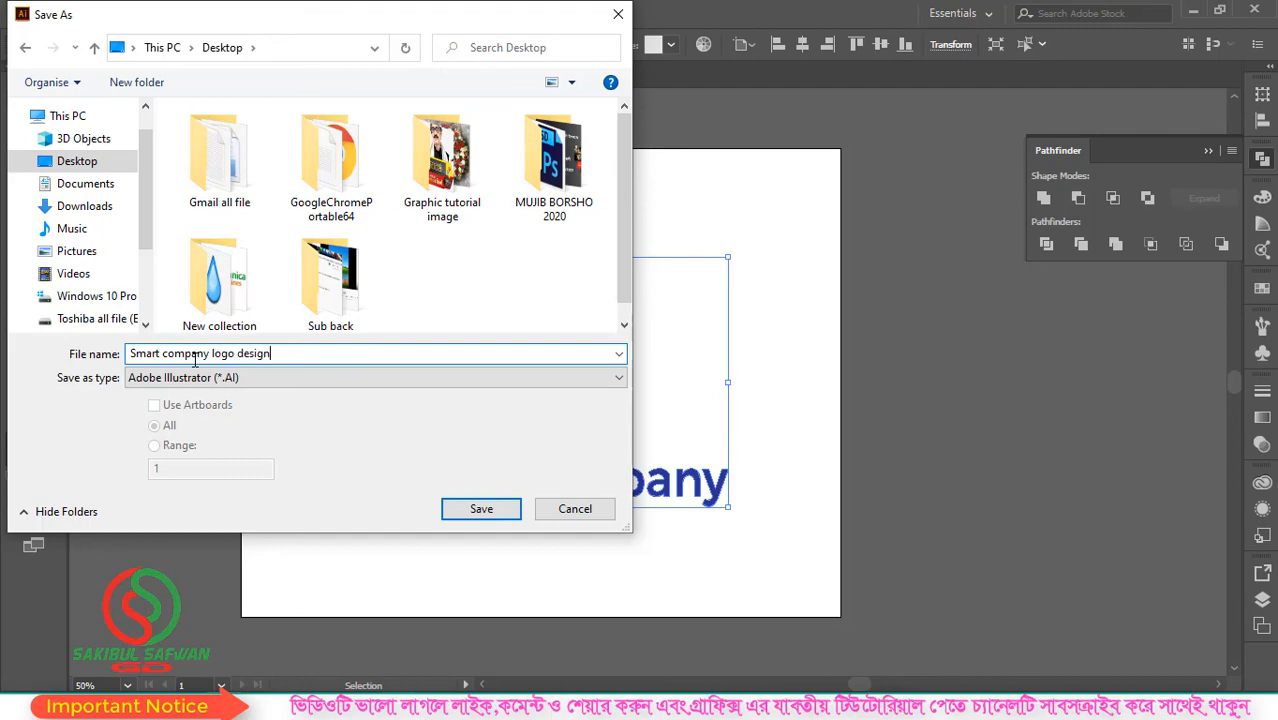
pyautogui.click(478, 510)
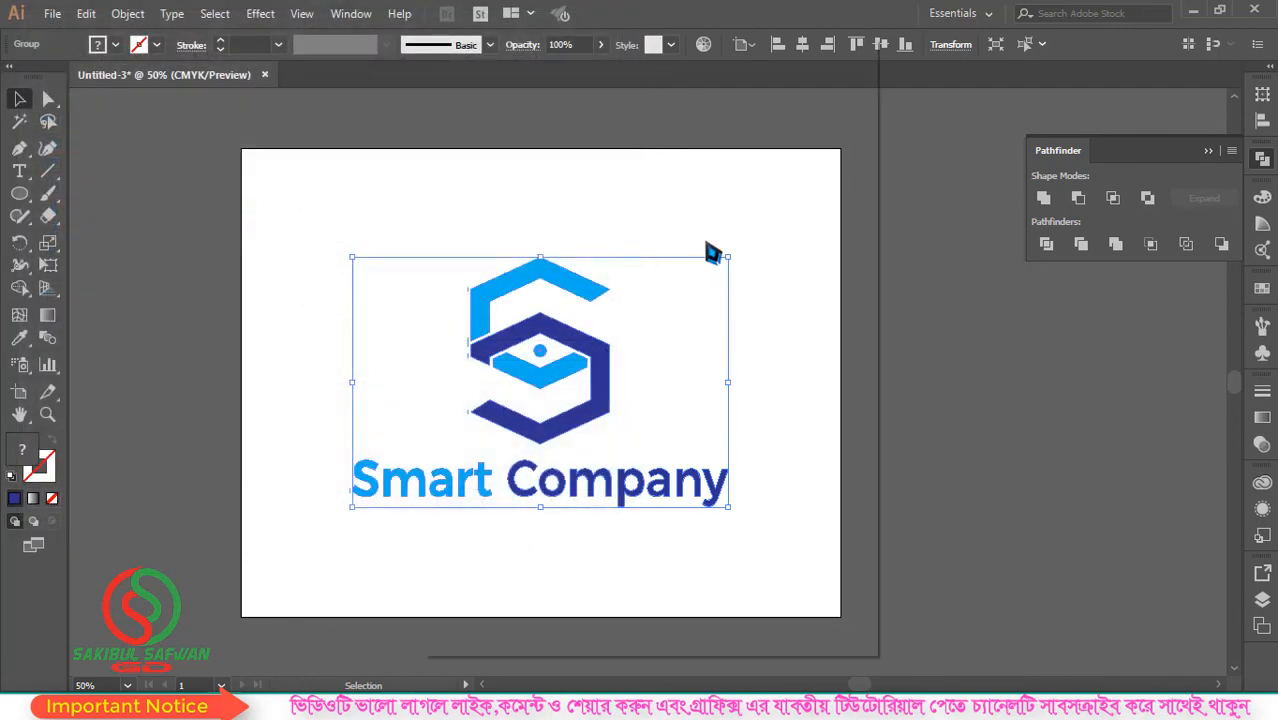
pyautogui.click(726, 616)
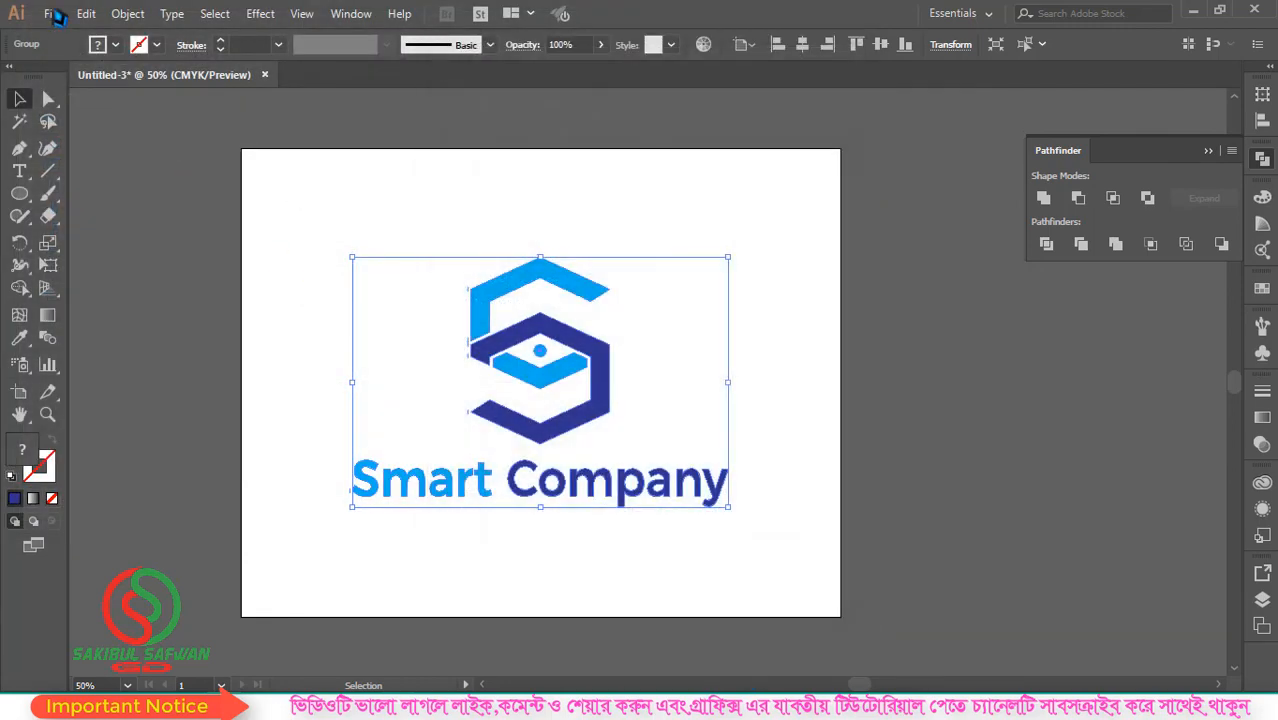
# - Export the logo to the Desktop as a JPEG named "Smart company logo design", using artboards
pyautogui.click(52, 14)
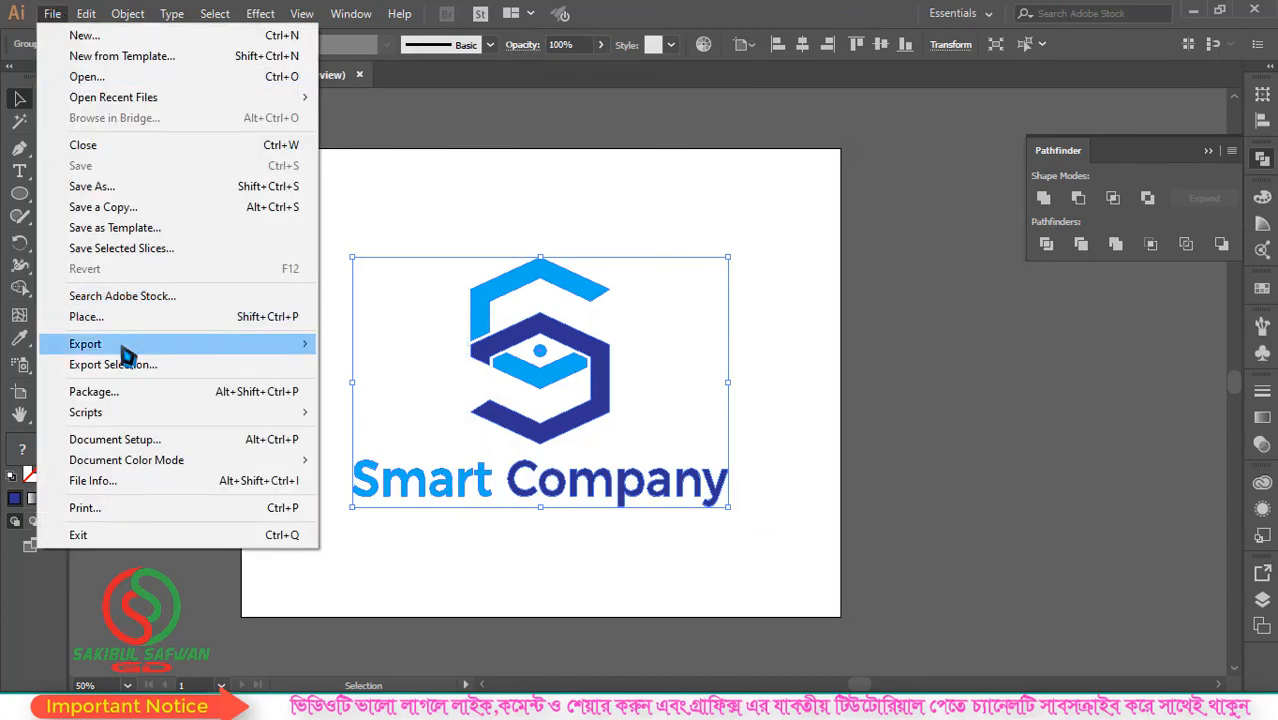
pyautogui.moveTo(162, 347)
pyautogui.click(352, 372)
pyautogui.click(615, 377)
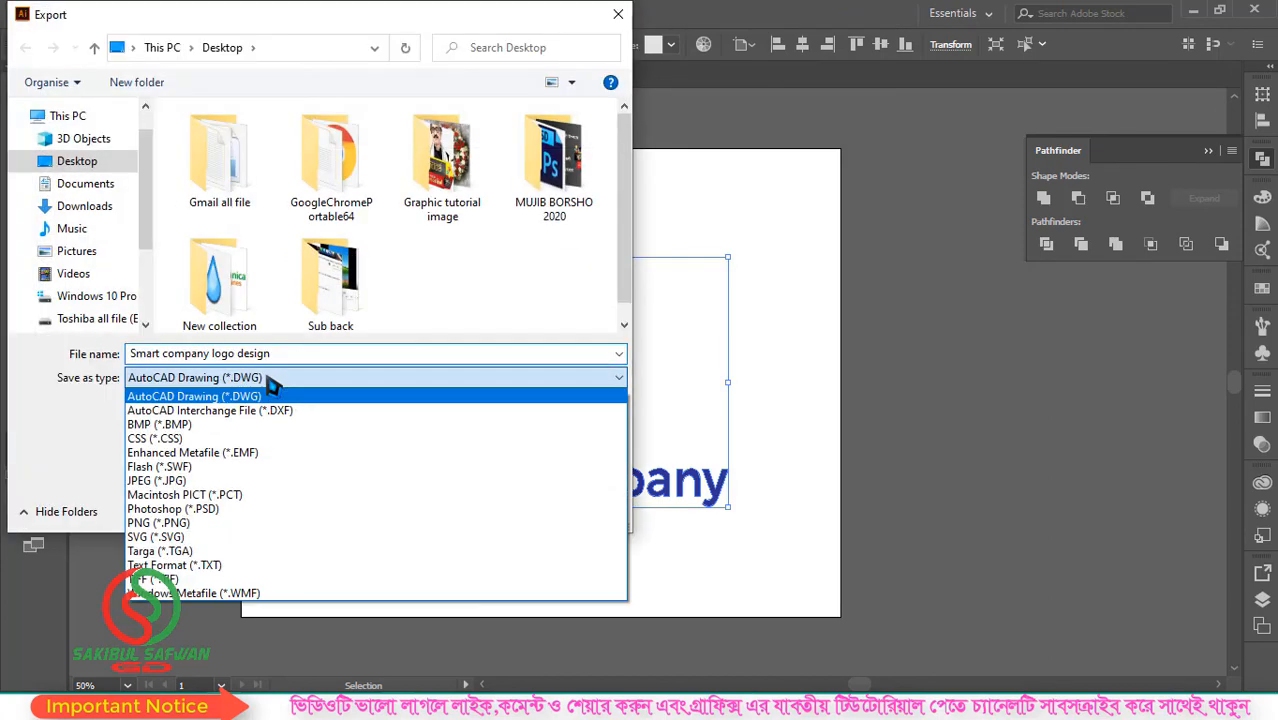
pyautogui.click(215, 481)
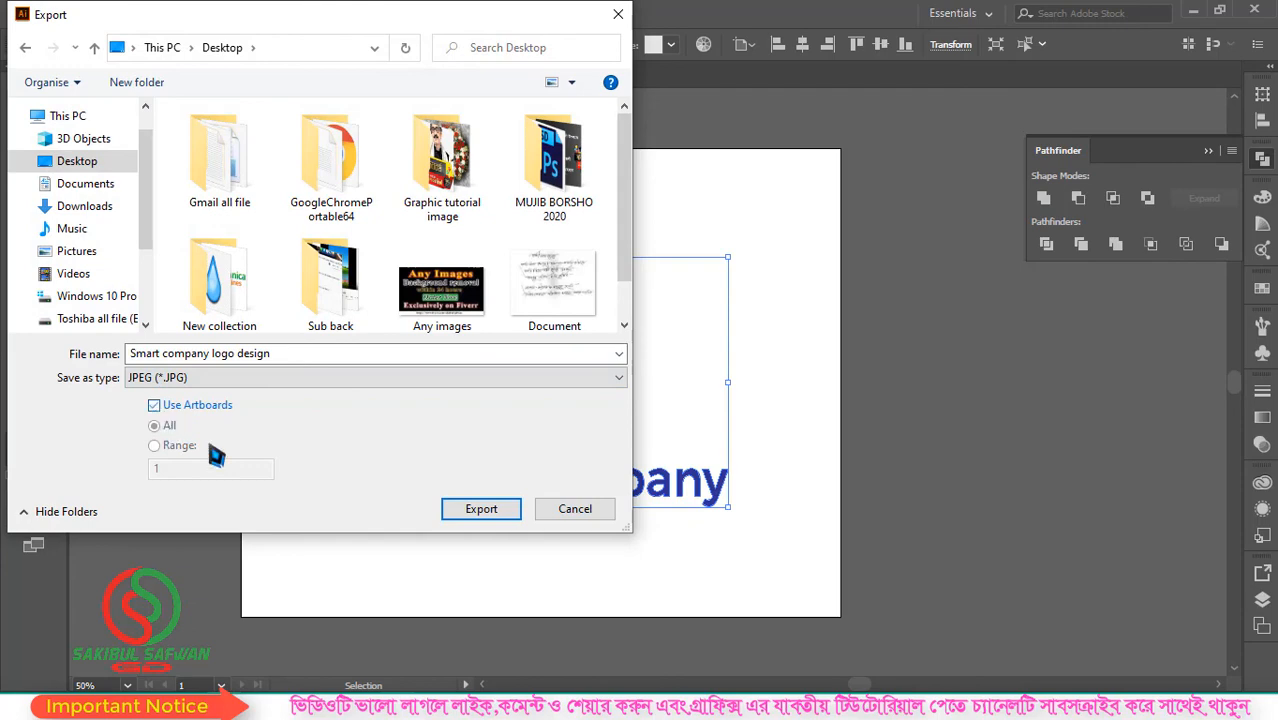
pyautogui.click(478, 514)
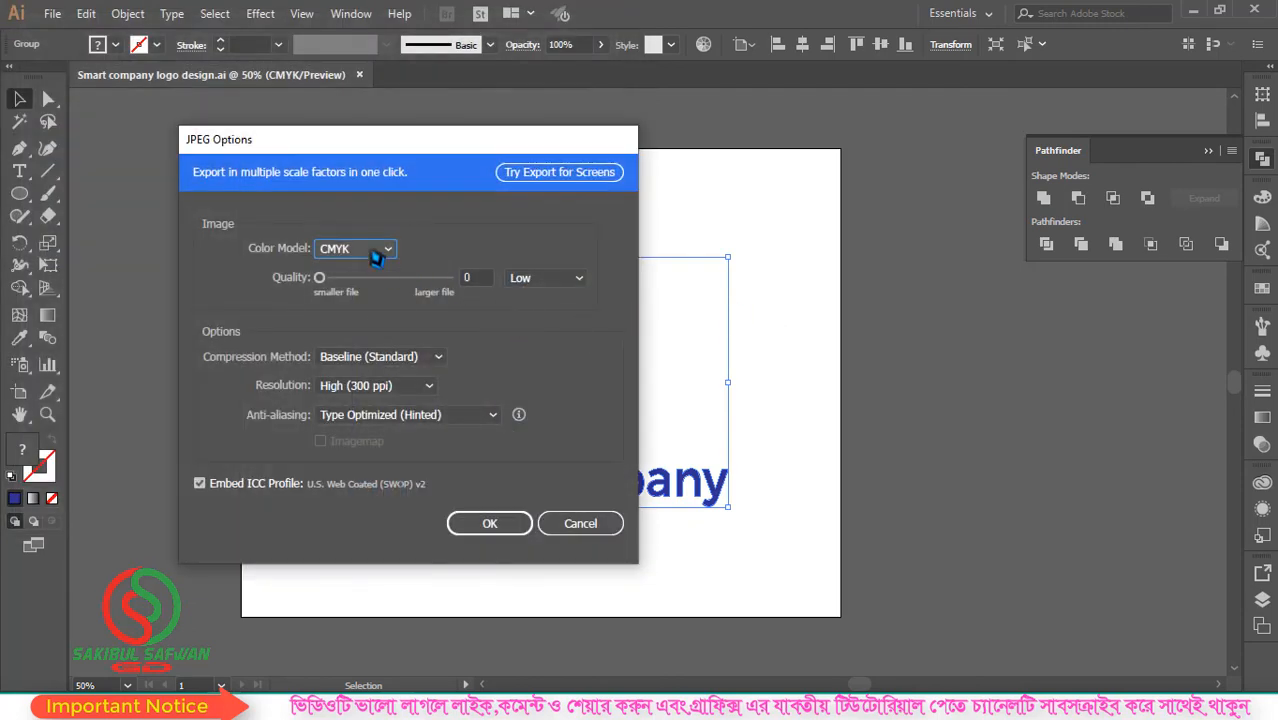
# - Set the JPEG to the RGB color model and maximum quality 10, and complete the export
pyautogui.click(371, 250)
pyautogui.click(349, 269)
pyautogui.moveTo(385, 280); pyautogui.dragTo(485, 274)
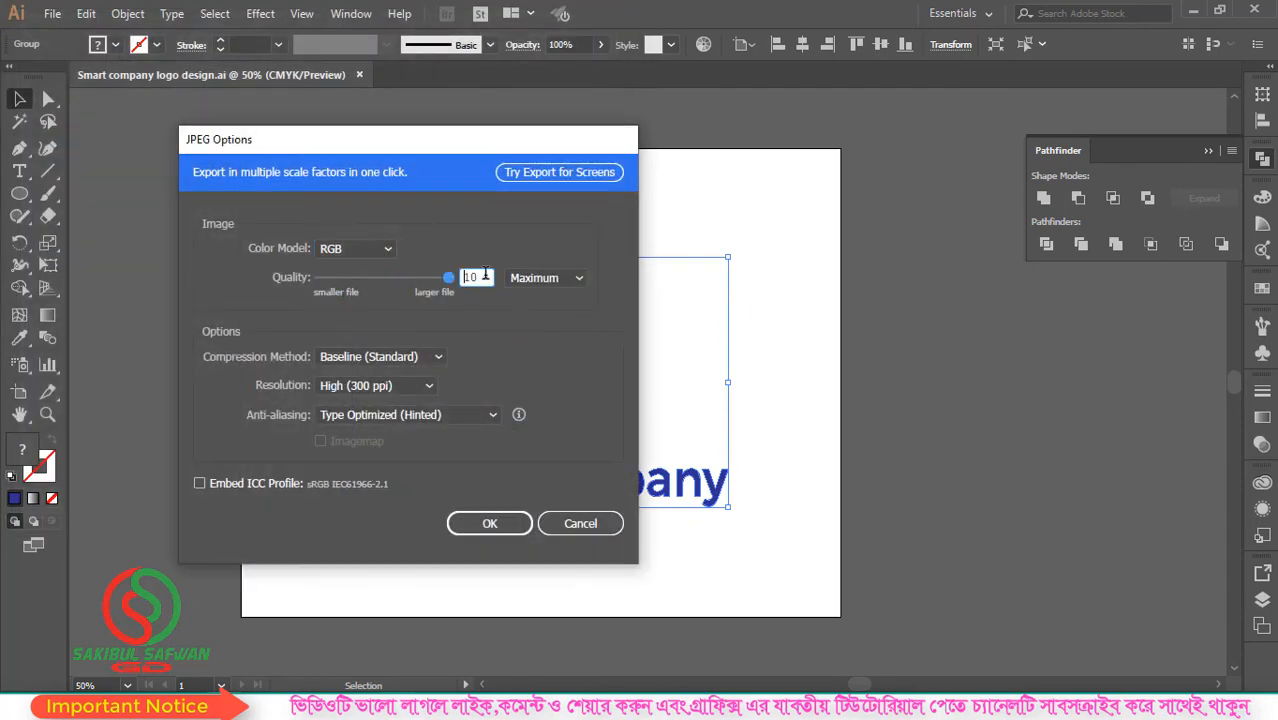
pyautogui.click(502, 528)
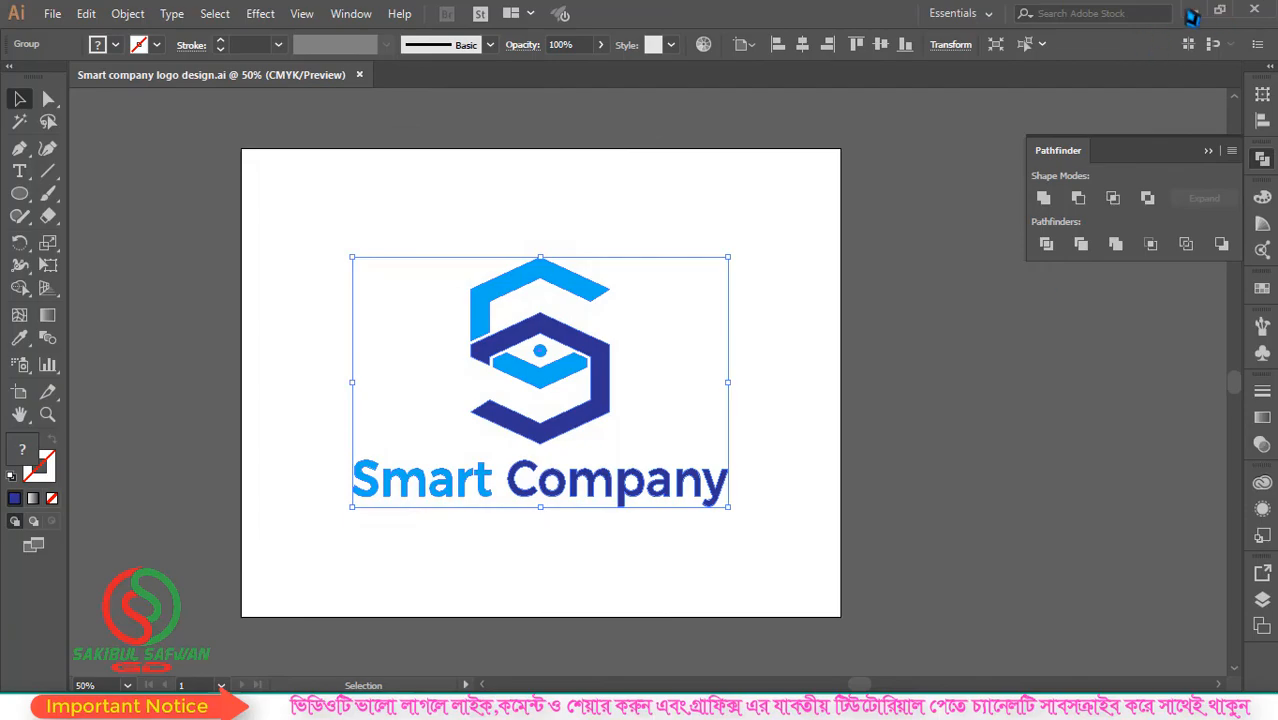